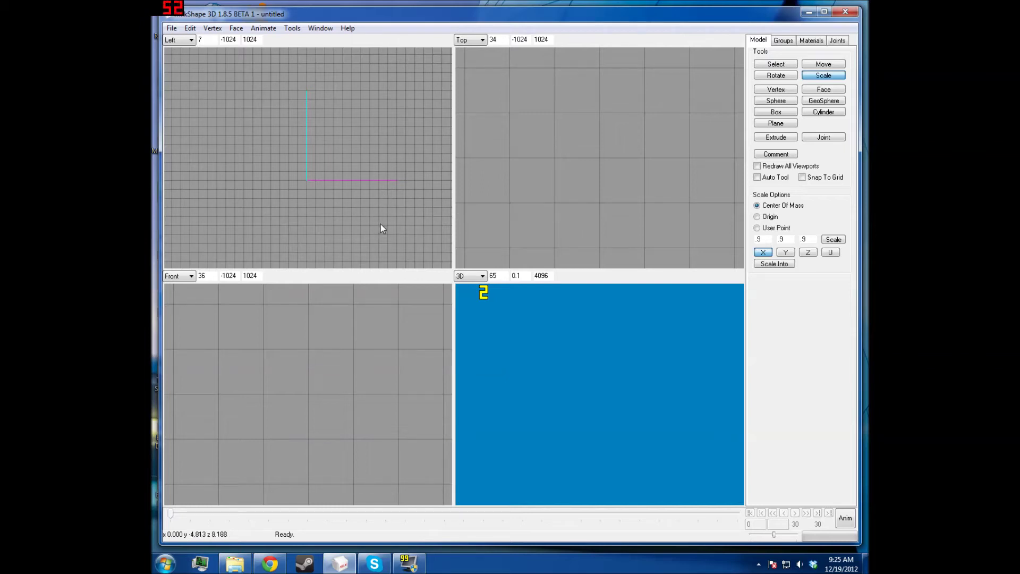
- Enable grid snapping and draw a box 4 by 4 grid squares in the Left view, centred on the origin
{"action": "left_click", "coordinate": [777, 112]}
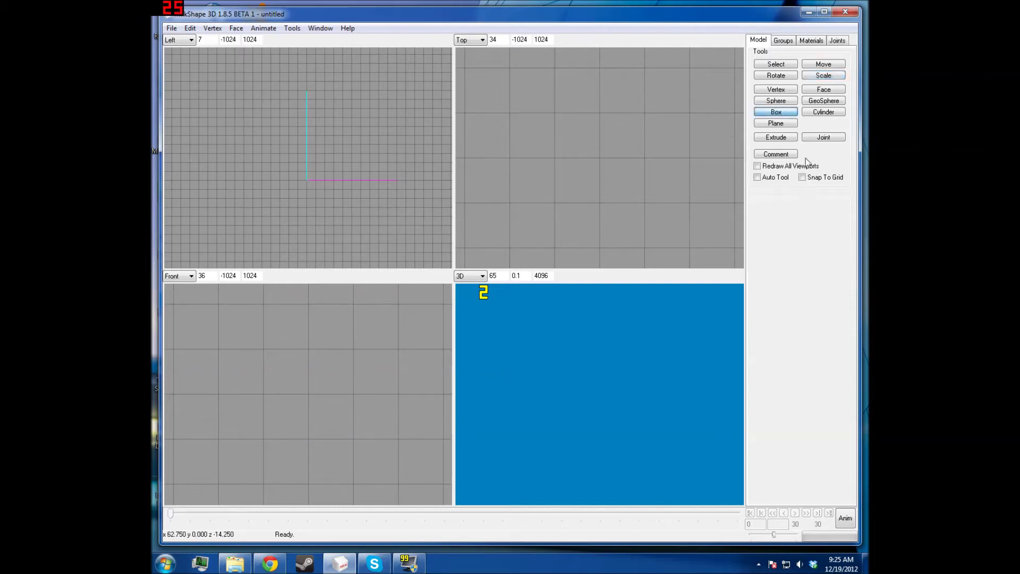
{"action": "left_click", "coordinate": [802, 177]}
{"action": "scroll", "coordinate": [299, 154], "scroll_direction": "up", "scroll_amount": 2}
{"action": "scroll", "coordinate": [264, 221], "scroll_direction": "up", "scroll_amount": 2}
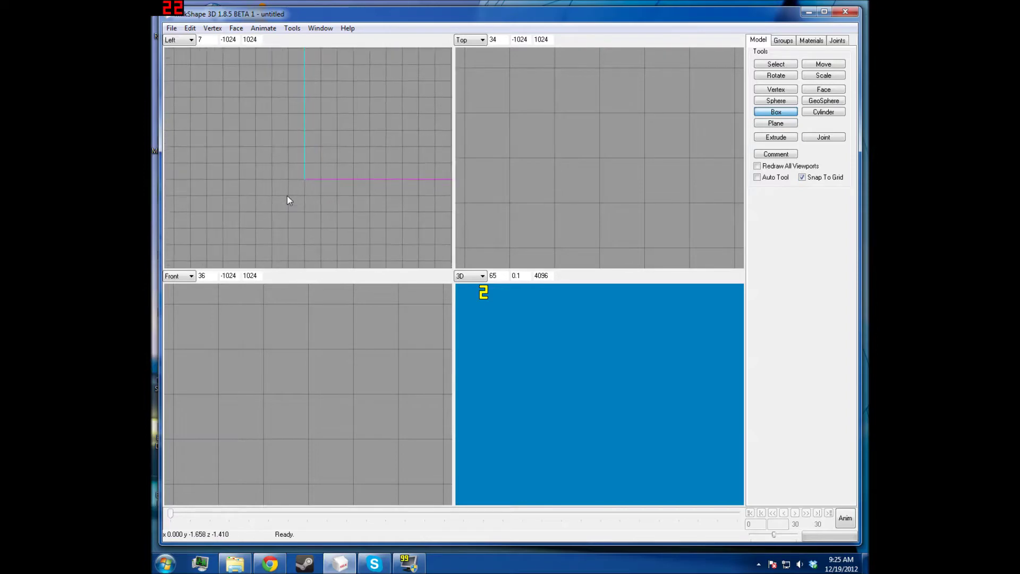
{"action": "left_click_drag", "start_coordinate": [274, 162], "coordinate": [341, 225]}
- Select all faces of the box and deselect its sides, leaving only the top and bottom faces selected
{"action": "left_click", "coordinate": [779, 65]}
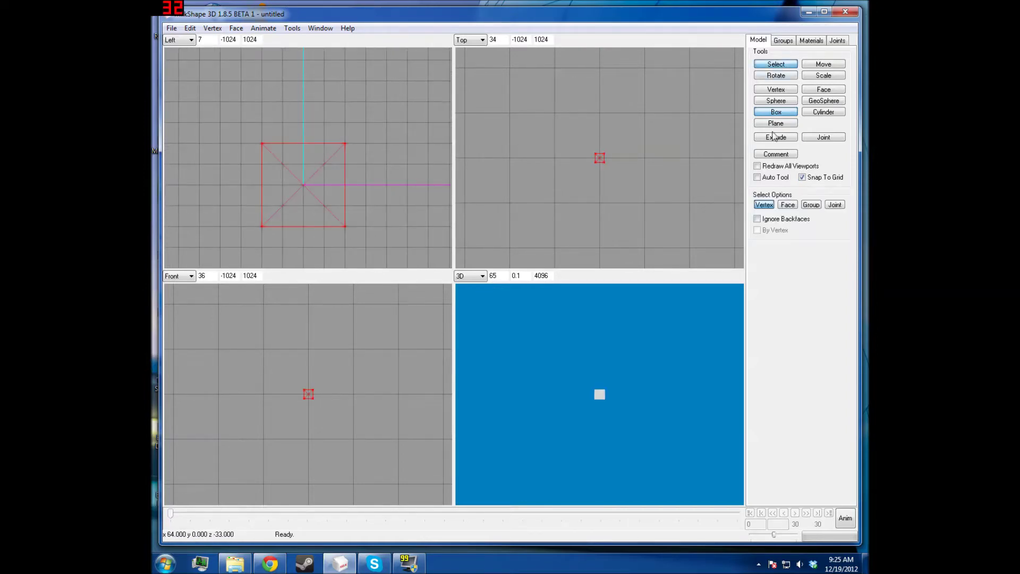
{"action": "left_click", "coordinate": [788, 205]}
{"action": "scroll", "coordinate": [279, 158], "scroll_direction": "up", "scroll_amount": 2}
{"action": "left_click", "coordinate": [203, 110]}
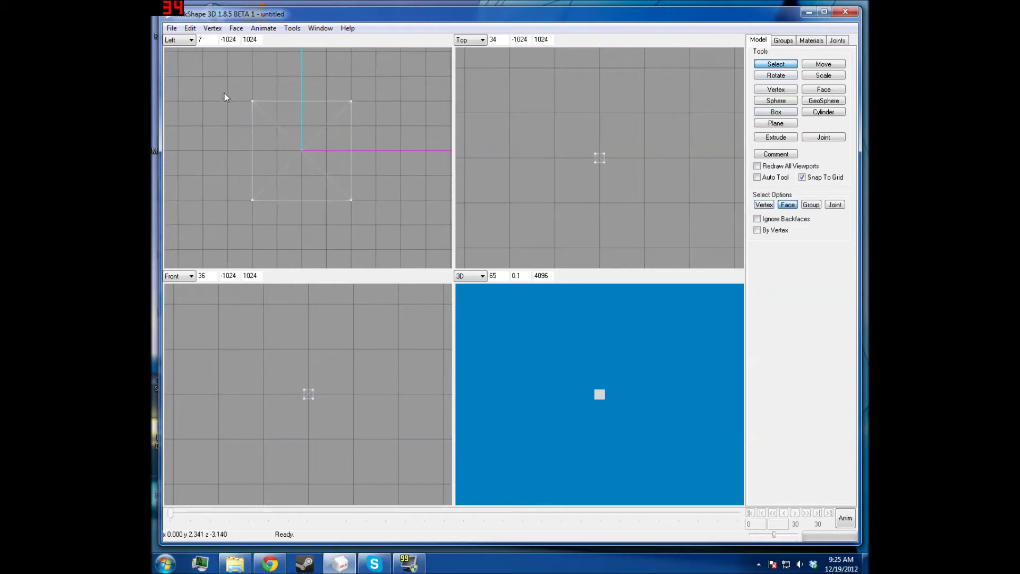
{"action": "left_click_drag", "start_coordinate": [205, 102], "coordinate": [456, 232]}
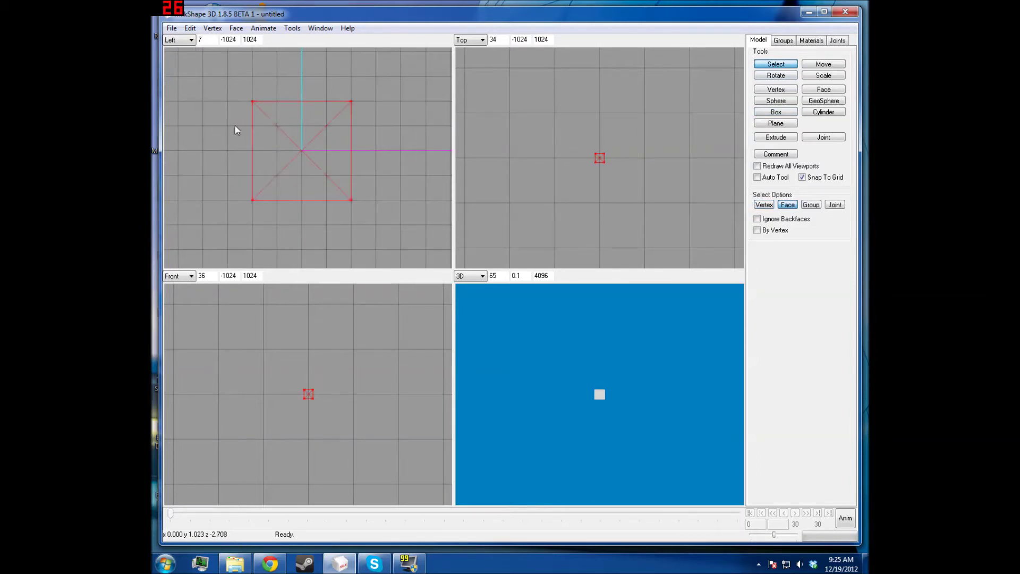
{"action": "right_click_drag", "start_coordinate": [235, 126], "coordinate": [406, 171]}
- Scale the top and bottom faces slightly toward each other with scaling limited to the Y axis
{"action": "left_click", "coordinate": [835, 78]}
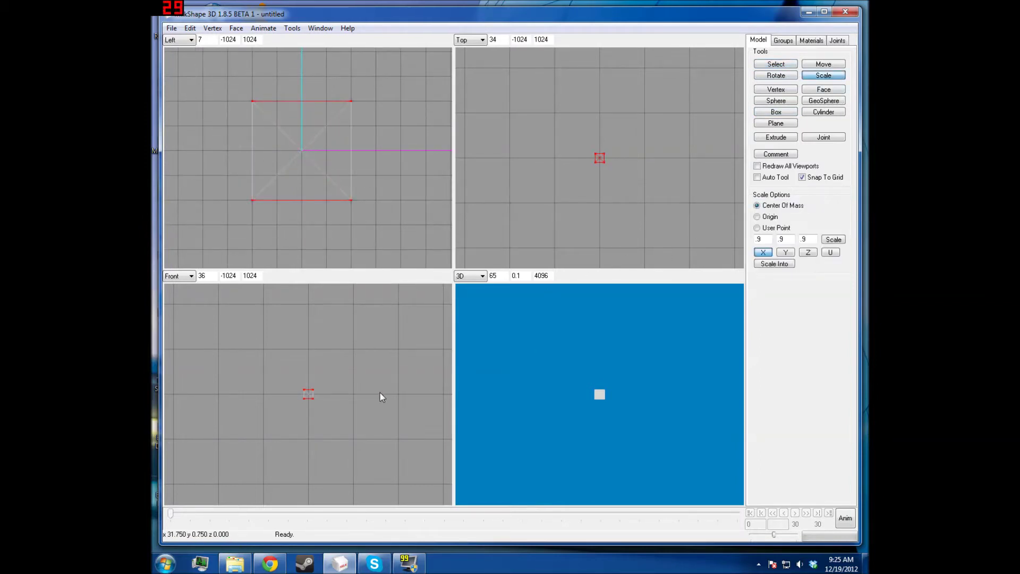
{"action": "scroll", "coordinate": [387, 376], "scroll_direction": "up", "scroll_amount": 3}
{"action": "scroll", "coordinate": [400, 373], "scroll_direction": "up", "scroll_amount": 4}
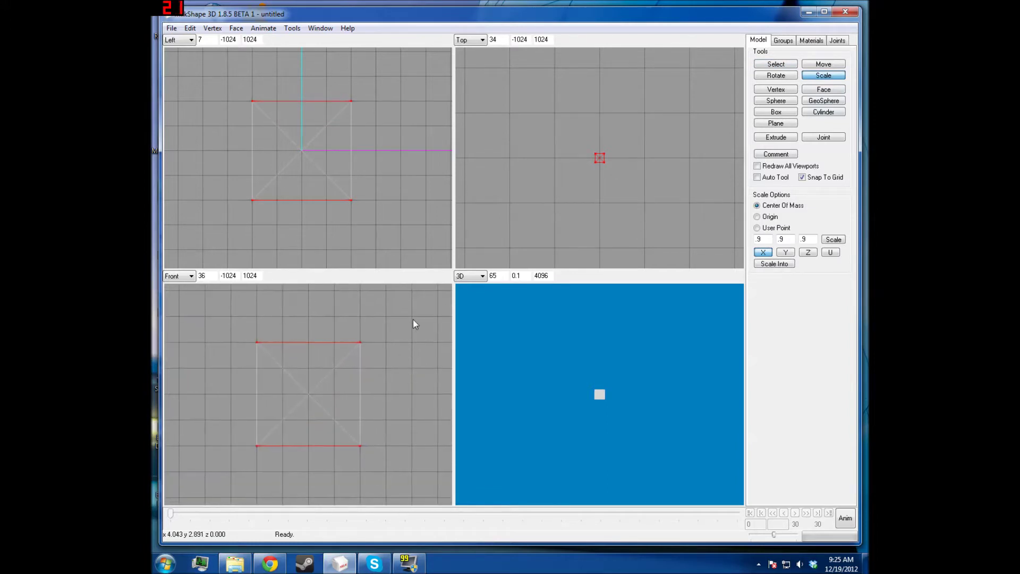
{"action": "left_click", "coordinate": [785, 253]}
{"action": "left_click", "coordinate": [808, 252]}
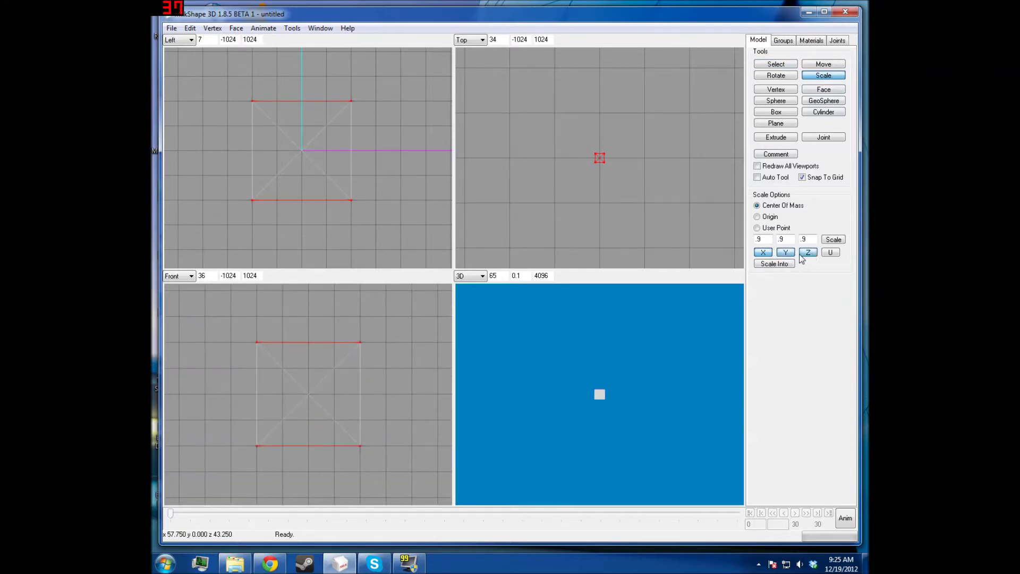
{"action": "left_click", "coordinate": [763, 252]}
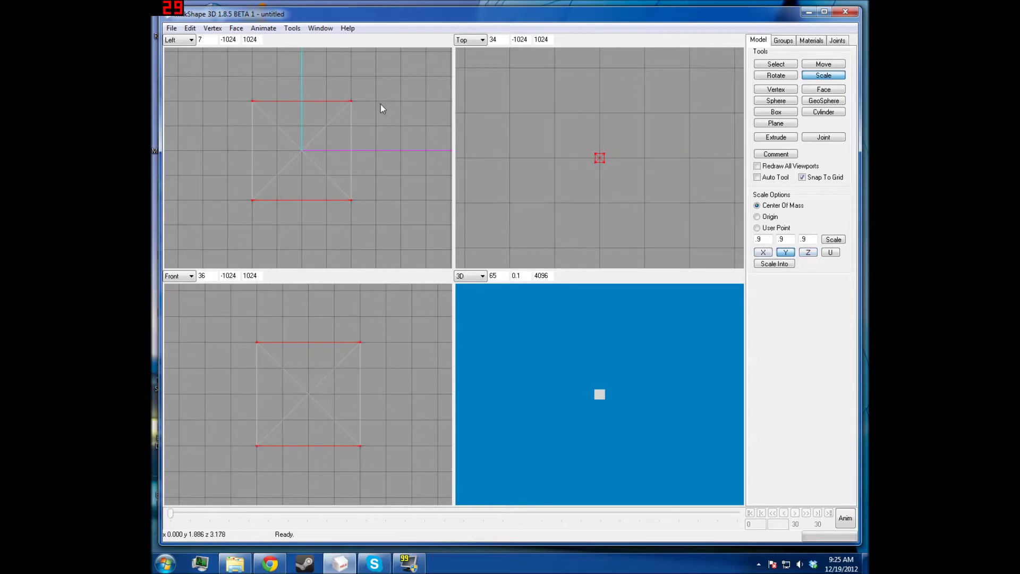
{"action": "left_click_drag", "start_coordinate": [397, 306], "coordinate": [404, 554]}
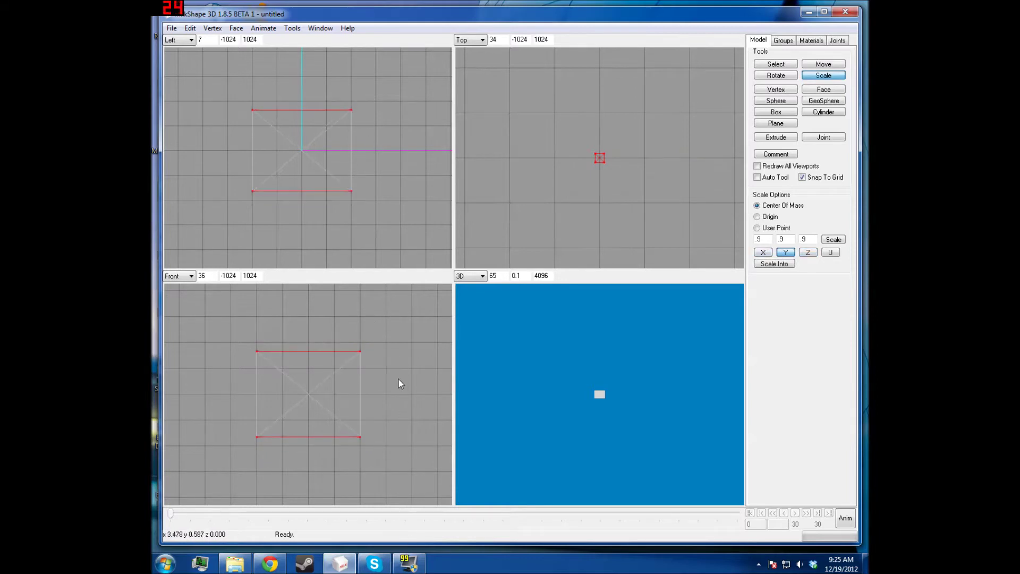
{"action": "left_click_drag", "start_coordinate": [400, 384], "coordinate": [396, 440]}
{"action": "left_click_drag", "start_coordinate": [550, 400], "coordinate": [617, 428]}
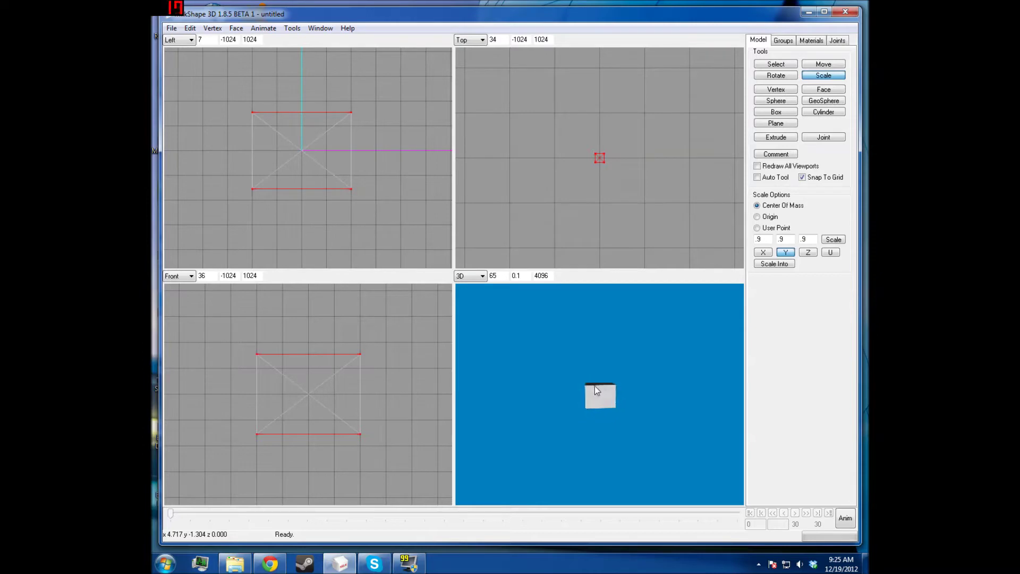
- Extrude the top and bottom faces, scaling them outward along Y, and snap their vertices to the grid
{"action": "left_click", "coordinate": [776, 64]}
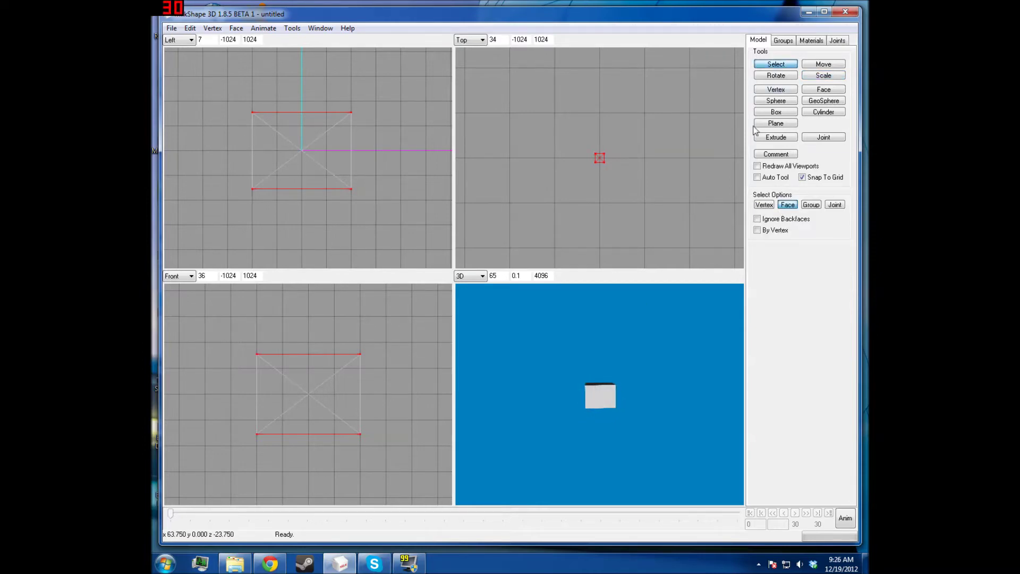
{"action": "left_click", "coordinate": [775, 137]}
{"action": "left_click", "coordinate": [833, 77]}
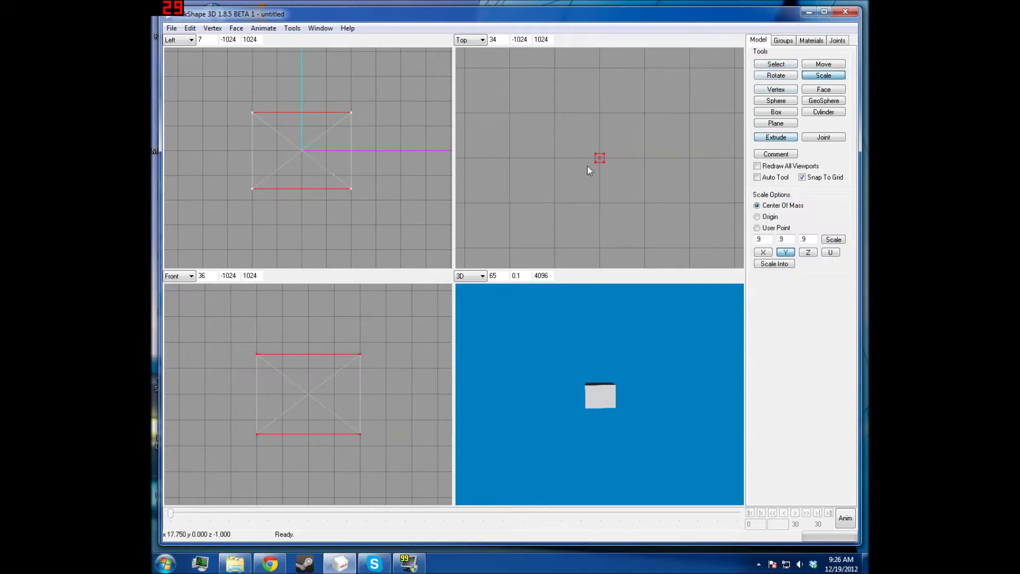
{"action": "left_click_drag", "start_coordinate": [326, 231], "coordinate": [366, 144]}
{"action": "left_click", "coordinate": [212, 28]}
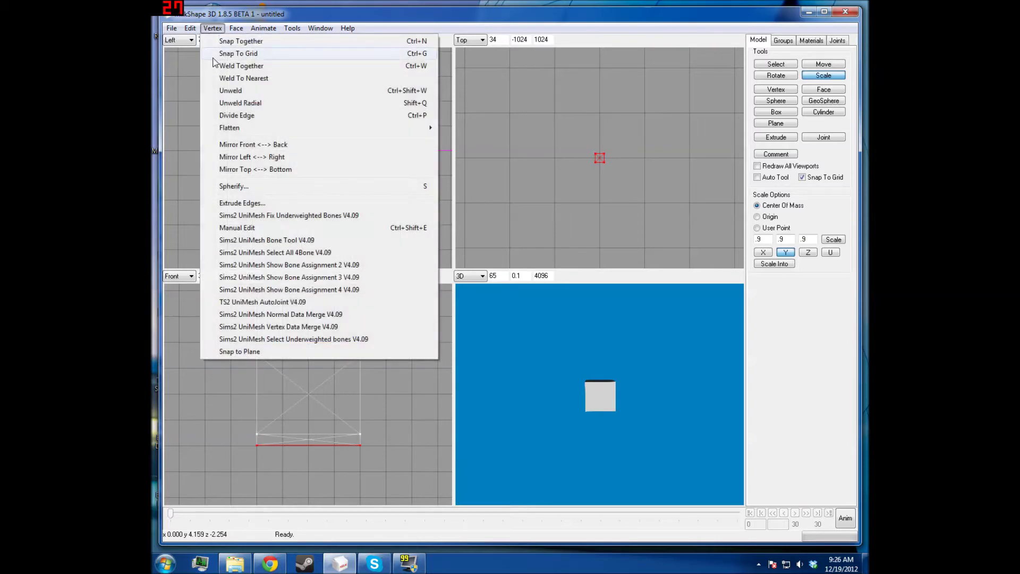
{"action": "left_click", "coordinate": [220, 55]}
{"action": "left_click_drag", "start_coordinate": [573, 399], "coordinate": [522, 388]}
{"action": "scroll", "coordinate": [621, 382], "scroll_direction": "up", "scroll_amount": 3}
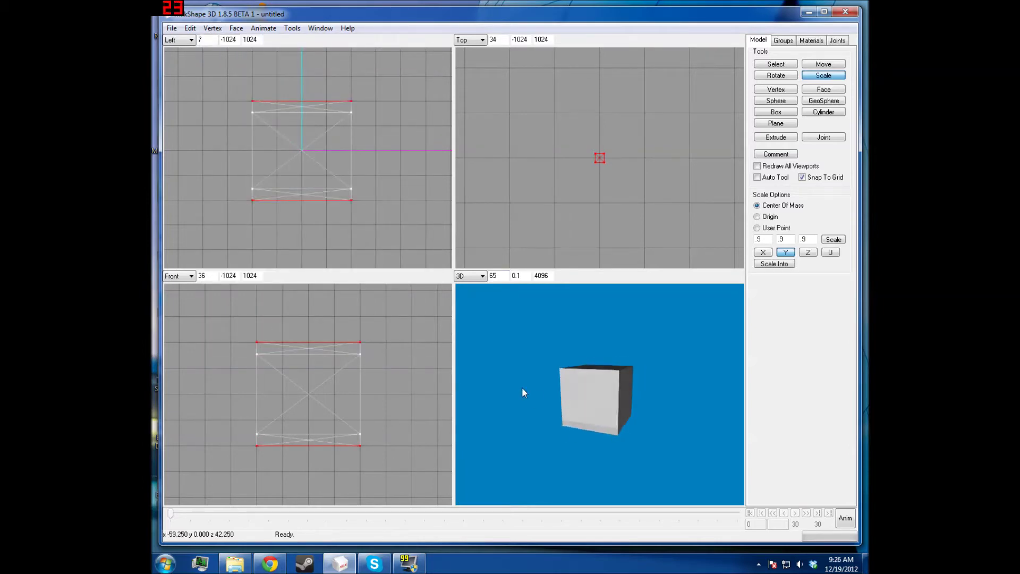
- Select only the faces on the two opposite Z sides of the box, including their narrow edge strips
{"action": "left_click", "coordinate": [785, 64]}
{"action": "left_click", "coordinate": [298, 106]}
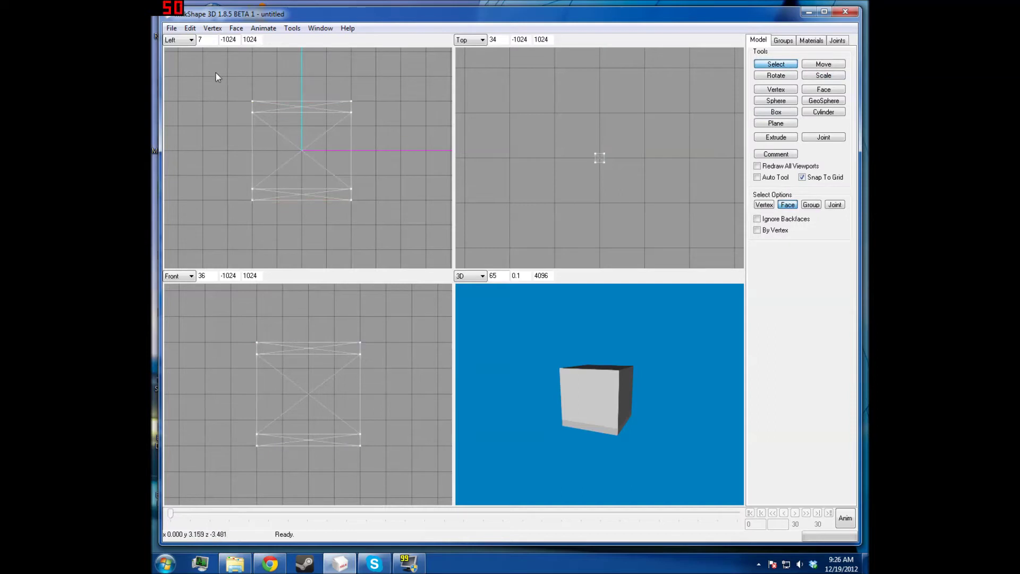
{"action": "left_click_drag", "start_coordinate": [214, 75], "coordinate": [380, 245]}
{"action": "left_click_drag", "start_coordinate": [276, 82], "coordinate": [343, 263]}
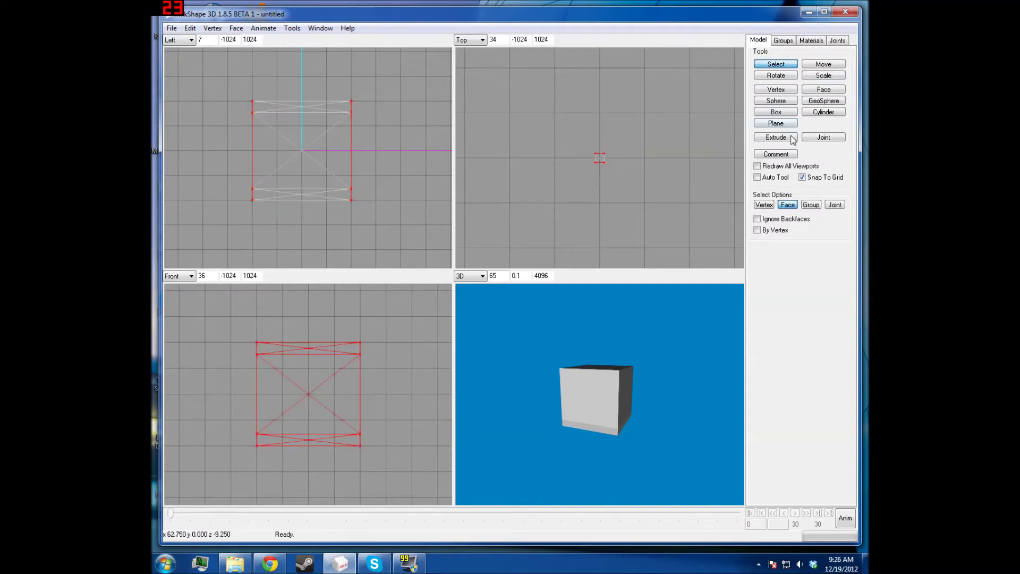
- Scale the two Z-side faces slightly toward each other along the Z axis only
{"action": "left_click", "coordinate": [824, 76]}
{"action": "left_click", "coordinate": [808, 252]}
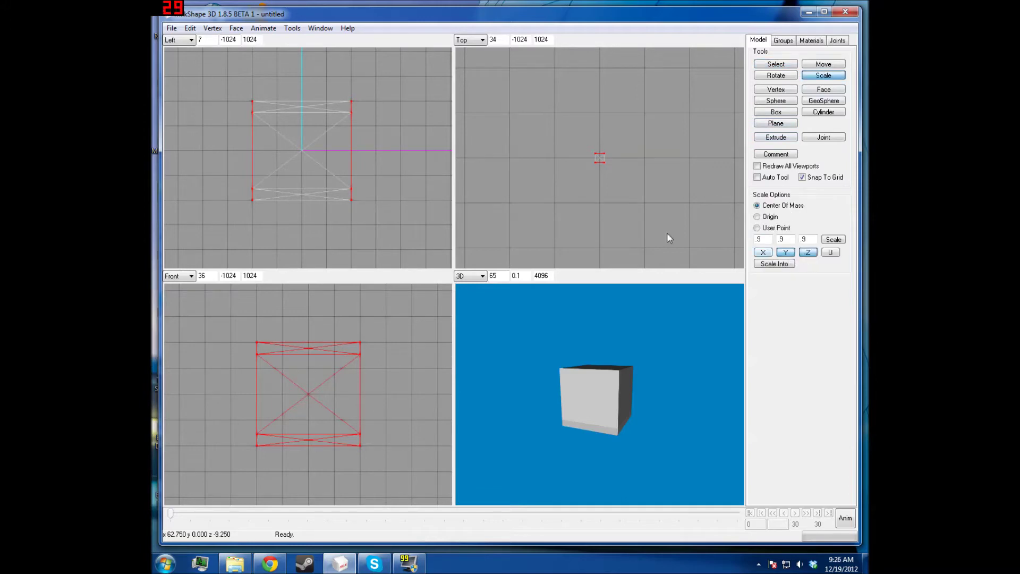
{"action": "left_click_drag", "start_coordinate": [400, 159], "coordinate": [183, 144]}
- Extrude the two Z-side faces and scale them outward along Z until the box regains its original depth
{"action": "left_click", "coordinate": [786, 137]}
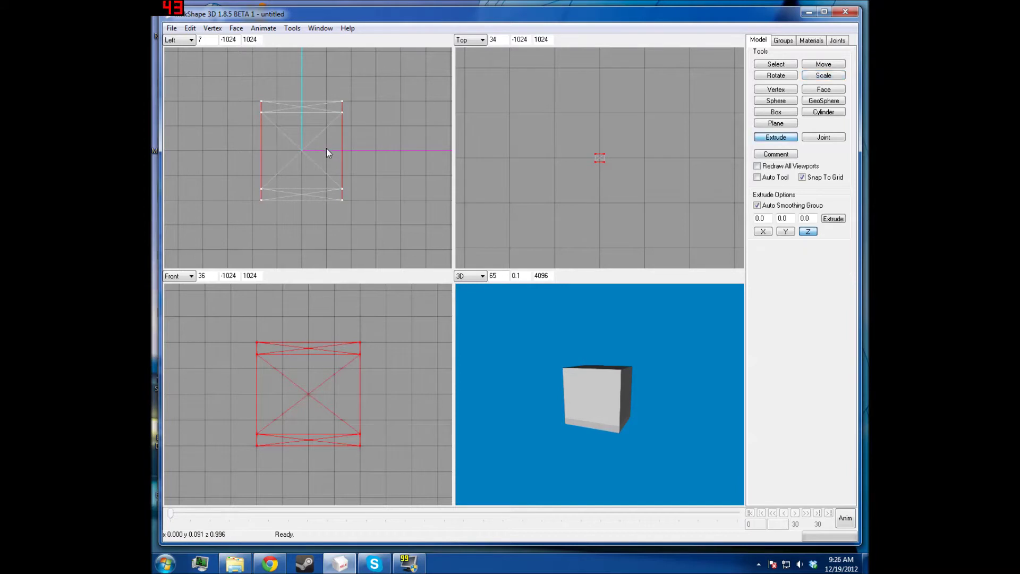
{"action": "left_click", "coordinate": [823, 75]}
{"action": "left_click_drag", "start_coordinate": [307, 193], "coordinate": [506, 193]}
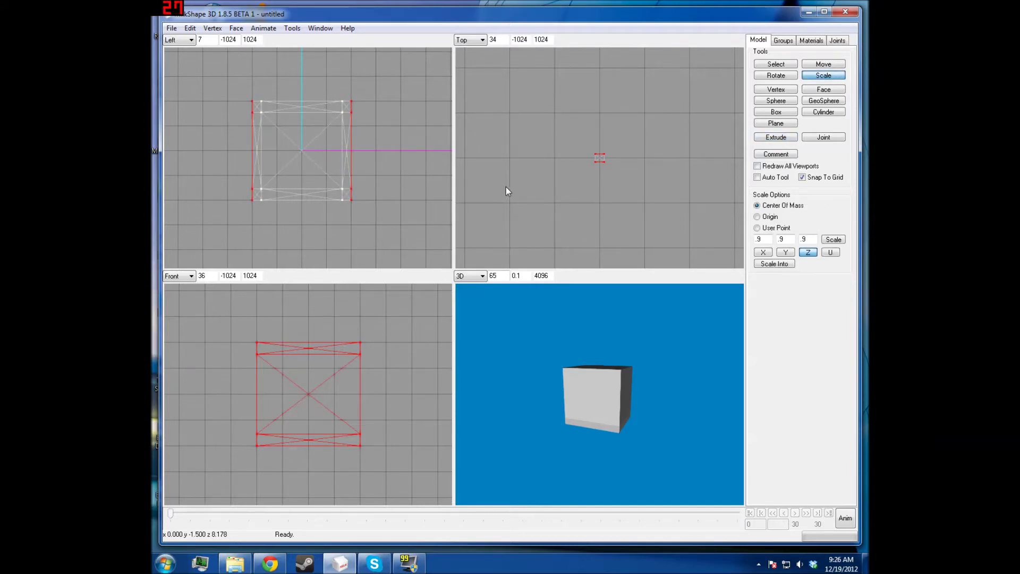
{"action": "left_click_drag", "start_coordinate": [600, 404], "coordinate": [616, 330]}
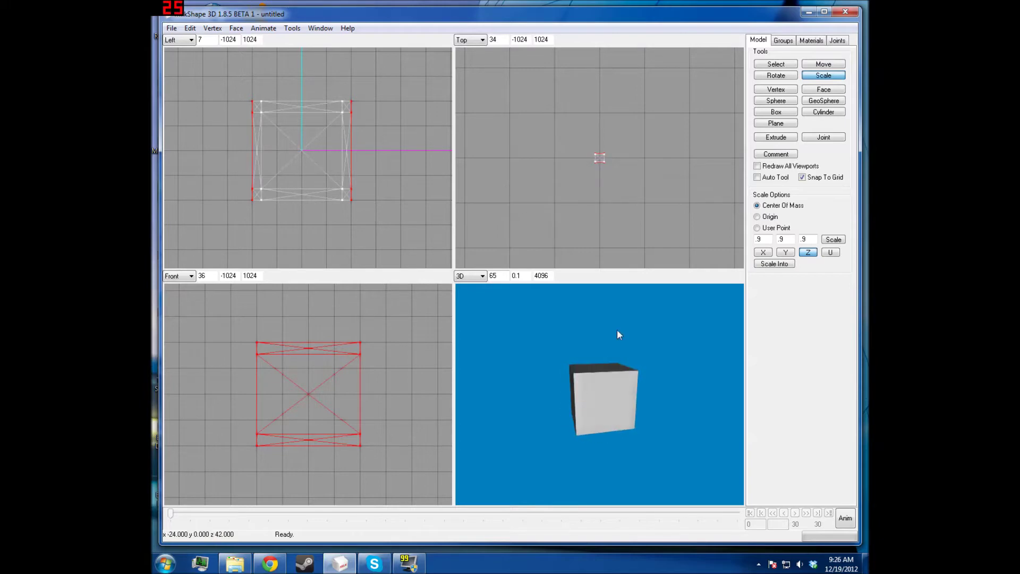
- In vertex selection mode, merge the neighbouring upper vertices and the neighbouring lower vertices at each of the four Left-view corners
{"action": "left_click", "coordinate": [781, 64]}
{"action": "left_click", "coordinate": [764, 205]}
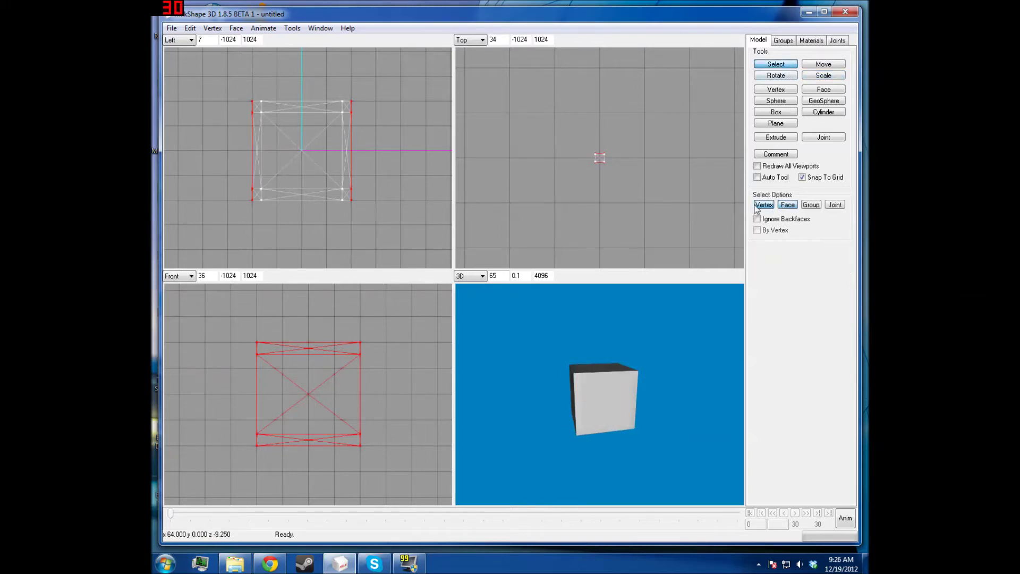
{"action": "left_click", "coordinate": [248, 96]}
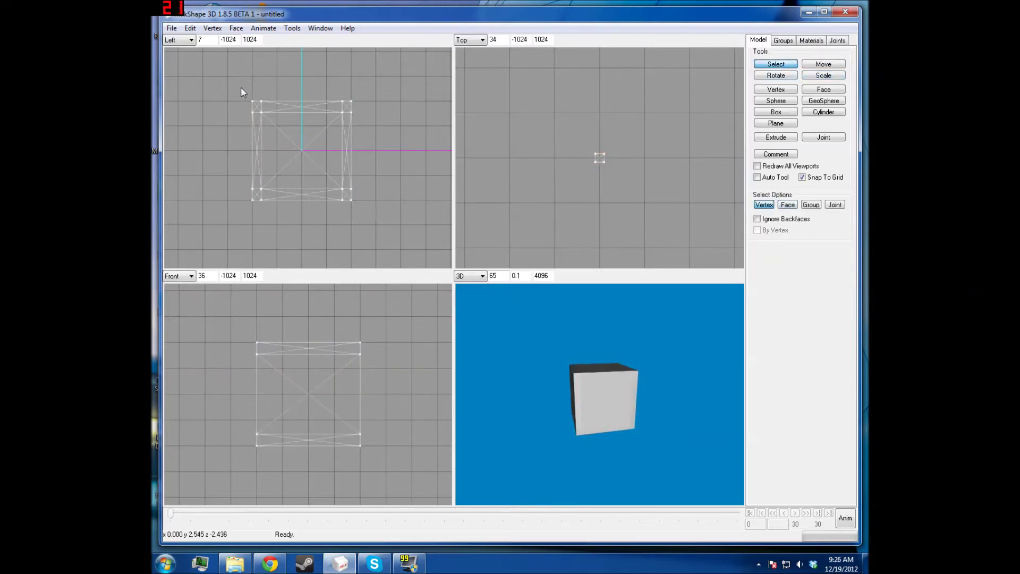
{"action": "mouse_move", "coordinate": [566, 344]}
{"action": "left_mouse_down"}
{"action": "mouse_move", "coordinate": [623, 393]}
{"action": "mouse_move", "coordinate": [579, 356]}
{"action": "left_mouse_up"}
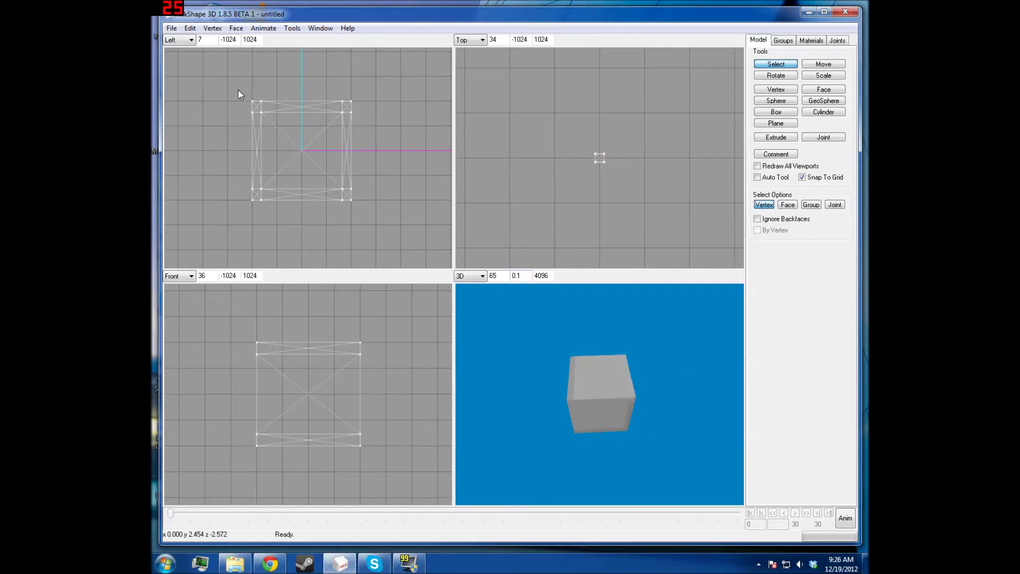
{"action": "left_click_drag", "start_coordinate": [238, 91], "coordinate": [343, 167]}
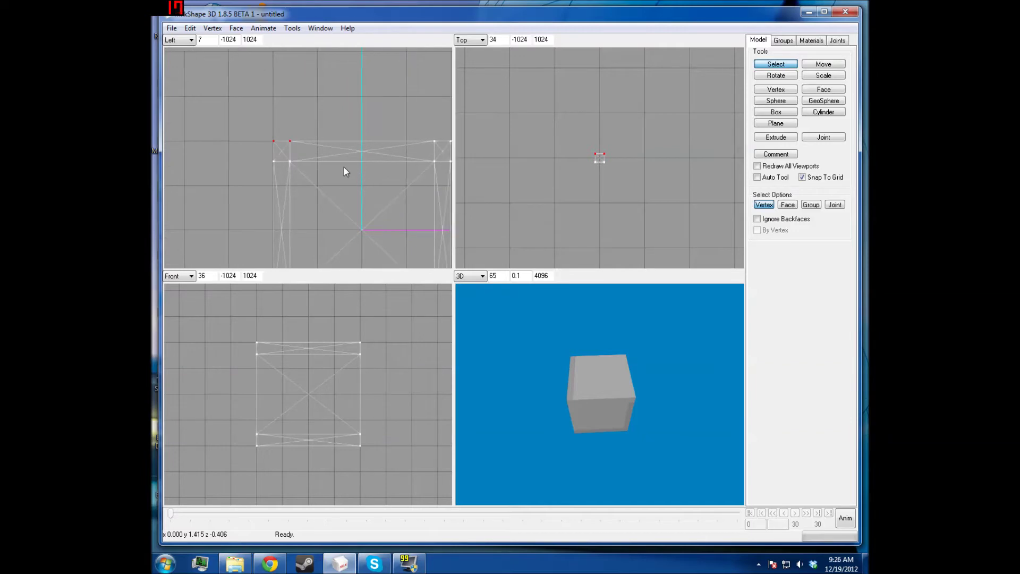
{"action": "left_click_drag", "start_coordinate": [570, 346], "coordinate": [600, 317]}
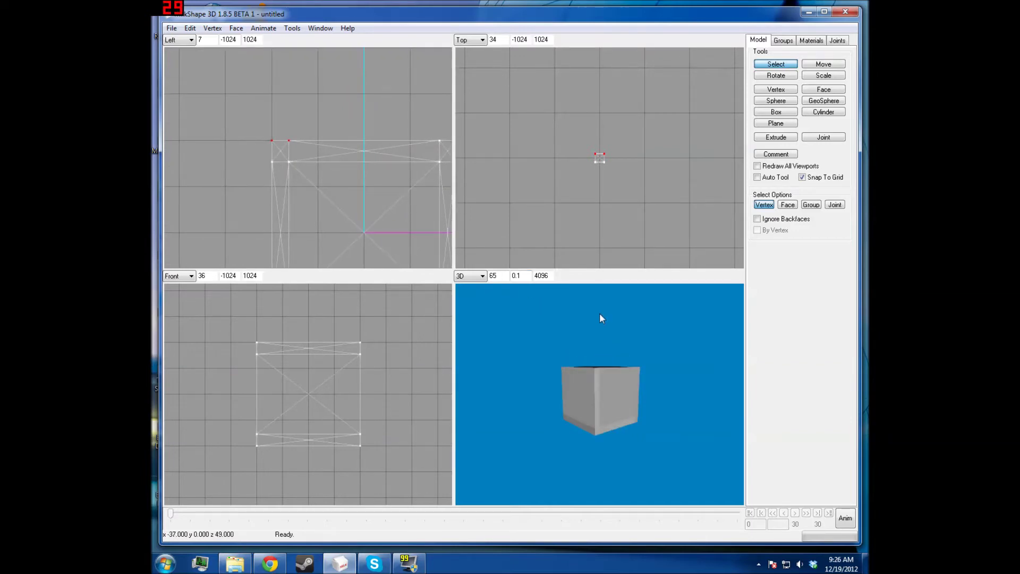
{"action": "left_click_drag", "start_coordinate": [352, 112], "coordinate": [488, 152]}
{"action": "left_click_drag", "start_coordinate": [373, 207], "coordinate": [346, 44], "text": "ctrl"}
{"action": "left_click_drag", "start_coordinate": [228, 154], "coordinate": [291, 172]}
{"action": "left_click_drag", "start_coordinate": [370, 154], "coordinate": [457, 179]}
{"action": "left_click_drag", "start_coordinate": [550, 354], "coordinate": [595, 405]}
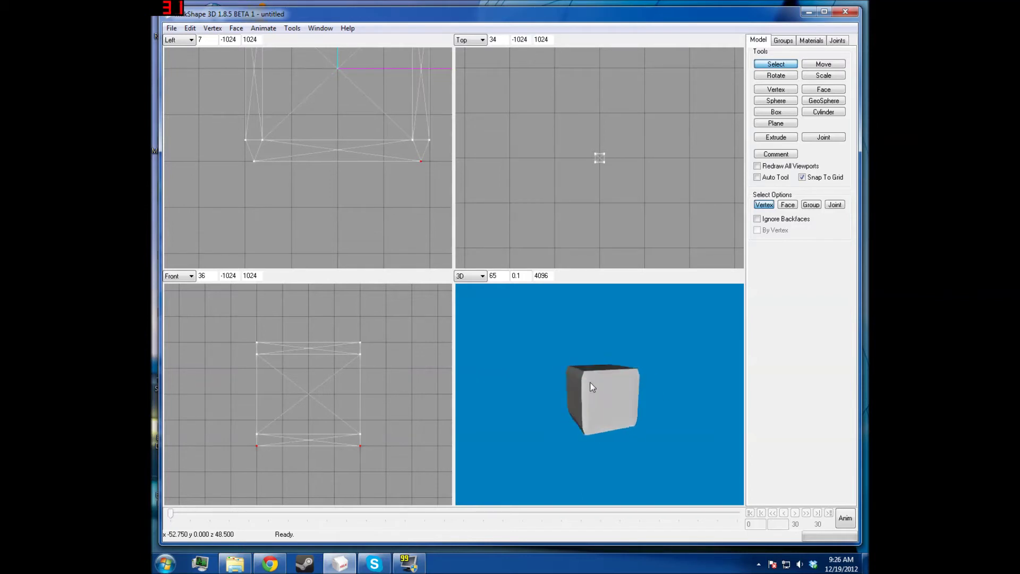
- Select the outer outline vertices at all four corners in the Left view, leaving the inner ring of vertices unselected
{"action": "scroll", "coordinate": [620, 397], "scroll_direction": "up", "scroll_amount": 3}
{"action": "left_click_drag", "start_coordinate": [573, 369], "coordinate": [569, 392]}
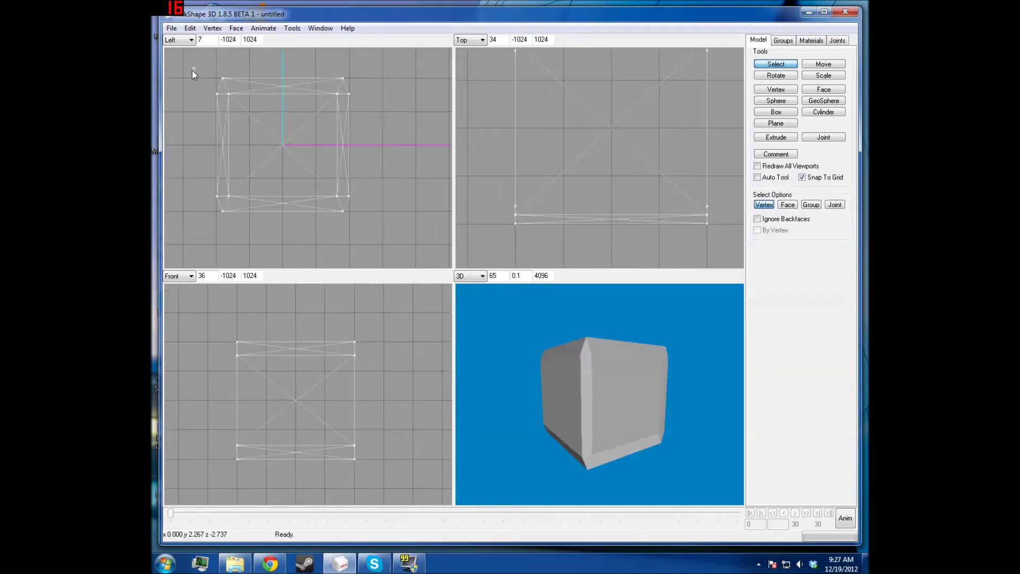
{"action": "left_click_drag", "start_coordinate": [194, 68], "coordinate": [225, 107]}
{"action": "left_click_drag", "start_coordinate": [365, 85], "coordinate": [365, 85], "text": "shift"}
{"action": "left_click_drag", "start_coordinate": [360, 85], "coordinate": [345, 205], "text": "shift"}
- Turn off grid snapping and scale the selected outline vertices inward along X to bevel the box's side edges
{"action": "left_click", "coordinate": [837, 75]}
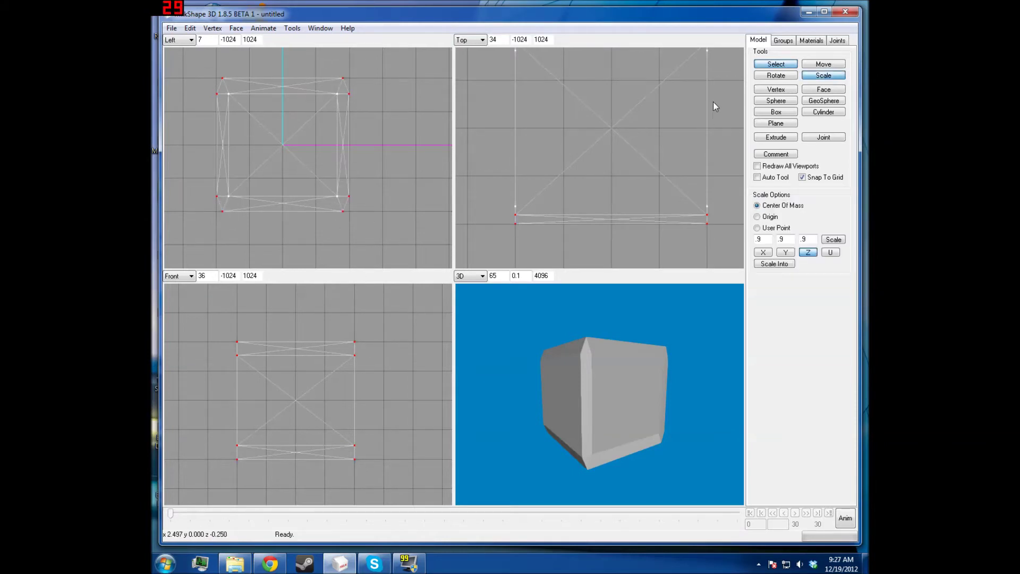
{"action": "scroll", "coordinate": [686, 108], "scroll_direction": "down", "scroll_amount": 1}
{"action": "left_click_drag", "start_coordinate": [677, 107], "coordinate": [661, 144], "text": "ctrl"}
{"action": "scroll", "coordinate": [661, 146], "scroll_direction": "down", "scroll_amount": 1}
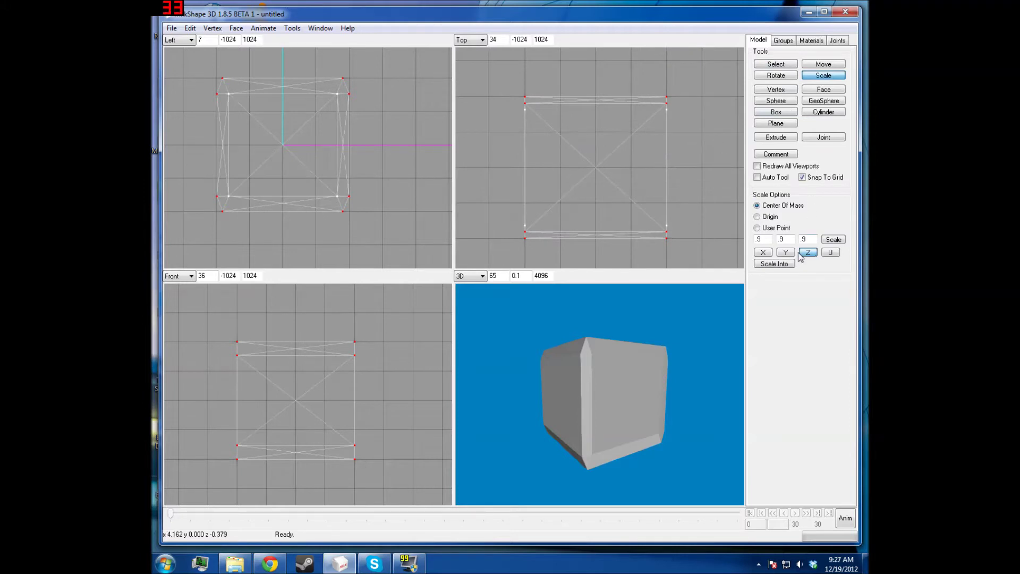
{"action": "left_click", "coordinate": [763, 251]}
{"action": "left_click", "coordinate": [802, 177]}
{"action": "left_click_drag", "start_coordinate": [629, 169], "coordinate": [464, 154]}
{"action": "left_click_drag", "start_coordinate": [642, 164], "coordinate": [478, 153]}
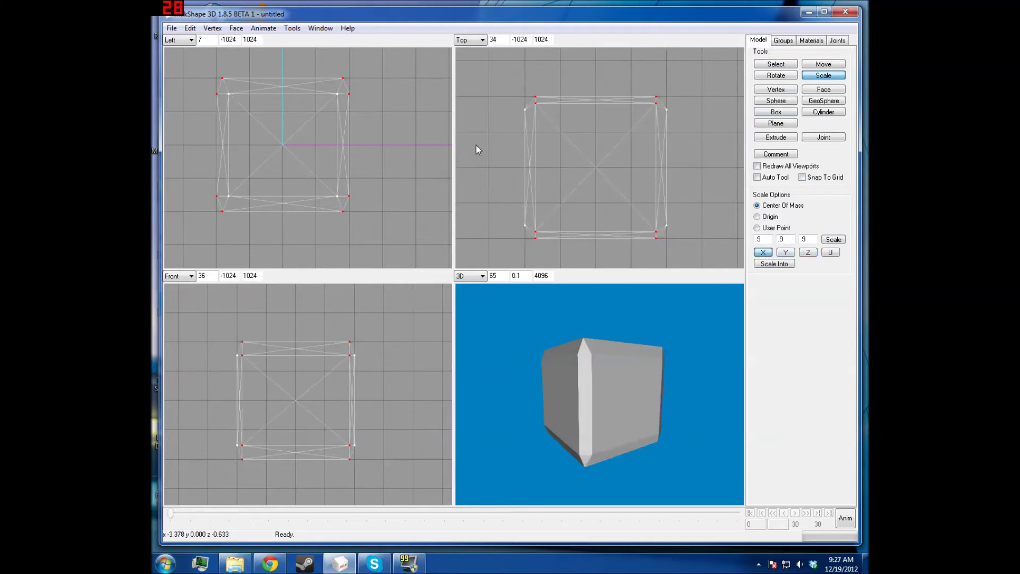
{"action": "left_click_drag", "start_coordinate": [659, 161], "coordinate": [711, 222]}
{"action": "left_click_drag", "start_coordinate": [581, 453], "coordinate": [675, 419]}
{"action": "left_click_drag", "start_coordinate": [637, 202], "coordinate": [547, 193]}
{"action": "left_click_drag", "start_coordinate": [553, 361], "coordinate": [609, 408]}
- Select the outermost top and bottom corner vertices and scale them inward along Z until aligned with the inner vertices
{"action": "left_click", "coordinate": [769, 66]}
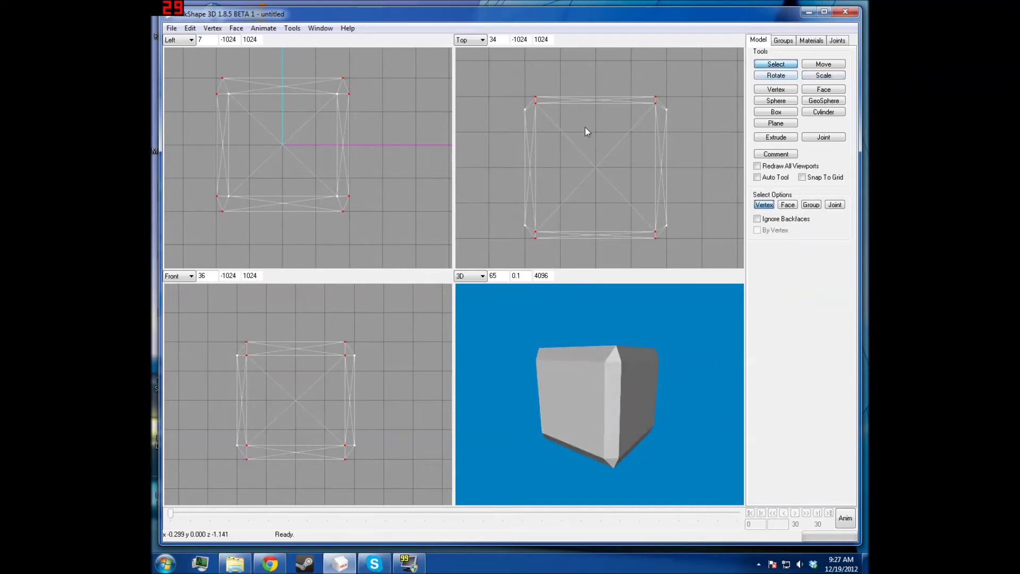
{"action": "left_click_drag", "start_coordinate": [533, 104], "coordinate": [664, 132]}
{"action": "left_click_drag", "start_coordinate": [529, 221], "coordinate": [663, 245], "text": "shift"}
{"action": "left_click", "coordinate": [822, 76]}
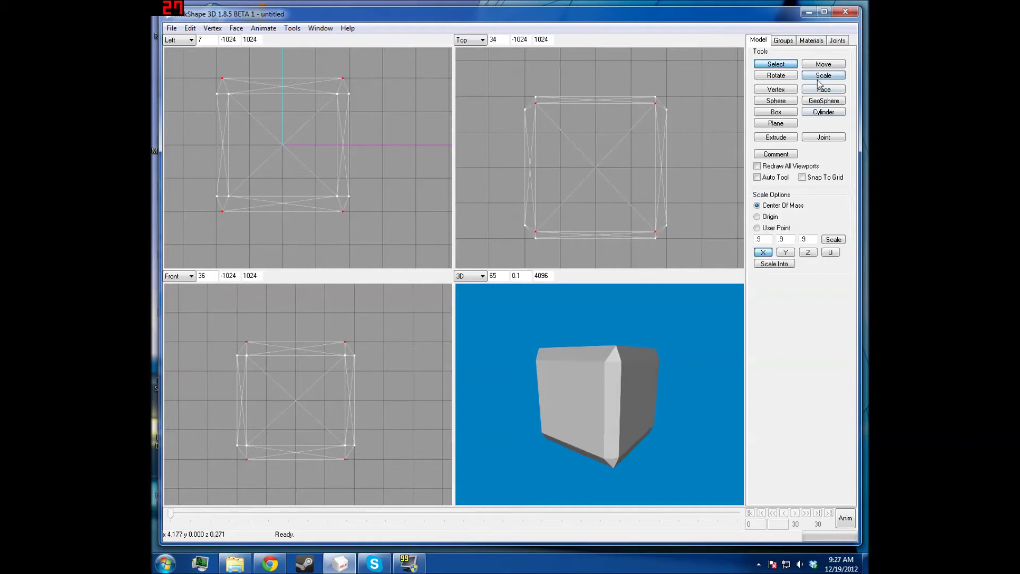
{"action": "left_click", "coordinate": [808, 253]}
{"action": "left_click", "coordinate": [762, 252]}
{"action": "left_click_drag", "start_coordinate": [367, 113], "coordinate": [347, 99]}
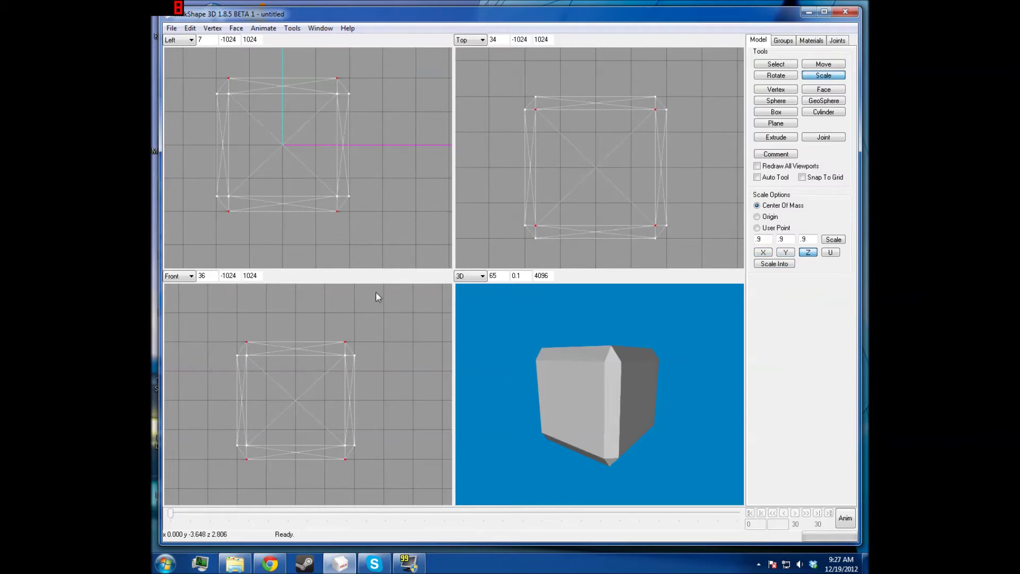
{"action": "scroll", "coordinate": [372, 343], "scroll_direction": "up", "scroll_amount": 3}
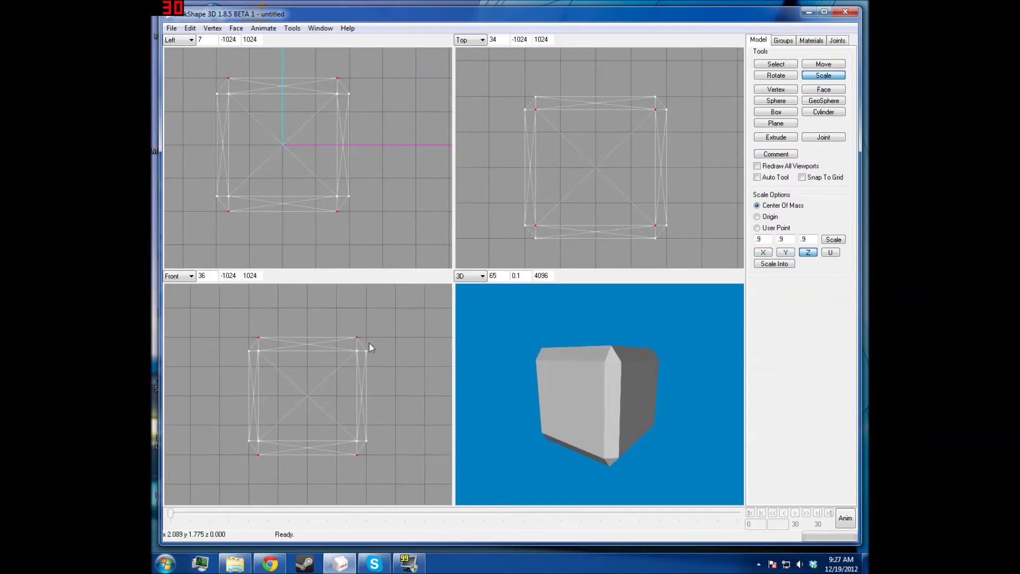
- In the Front view, select the two inner vertex columns and scale them slightly inward along X to even out the bevels
{"action": "left_click", "coordinate": [784, 62]}
{"action": "left_click_drag", "start_coordinate": [242, 325], "coordinate": [259, 477]}
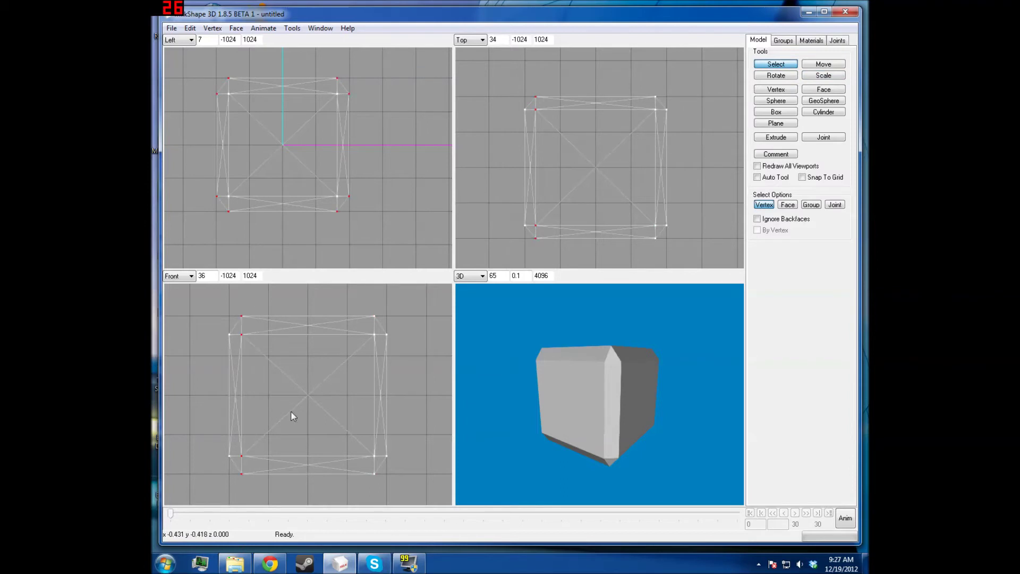
{"action": "left_click_drag", "start_coordinate": [355, 298], "coordinate": [379, 488]}
{"action": "left_click_drag", "start_coordinate": [238, 298], "coordinate": [380, 505]}
{"action": "left_click", "coordinate": [830, 78]}
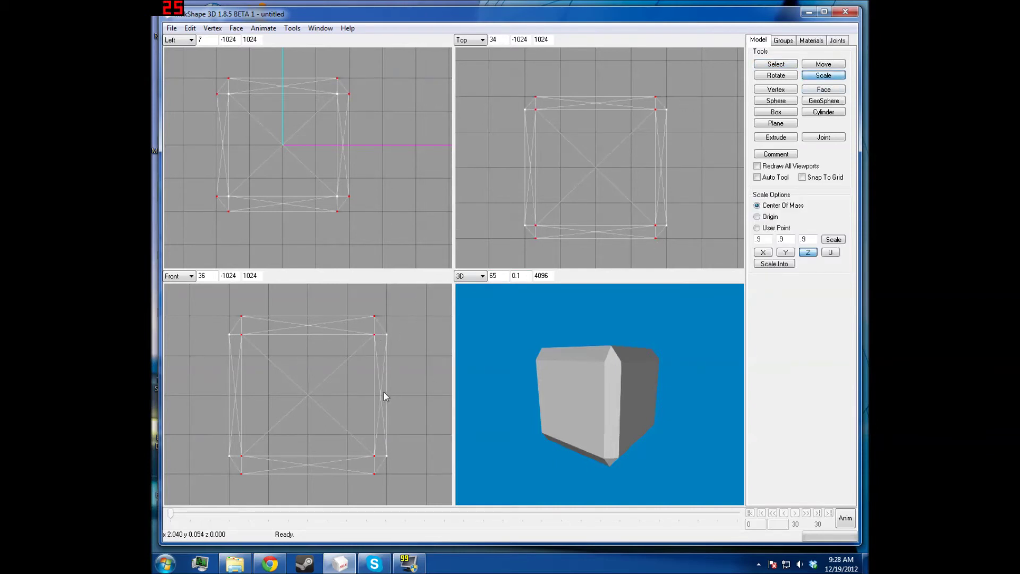
{"action": "left_click", "coordinate": [763, 252]}
{"action": "left_click_drag", "start_coordinate": [369, 352], "coordinate": [237, 346]}
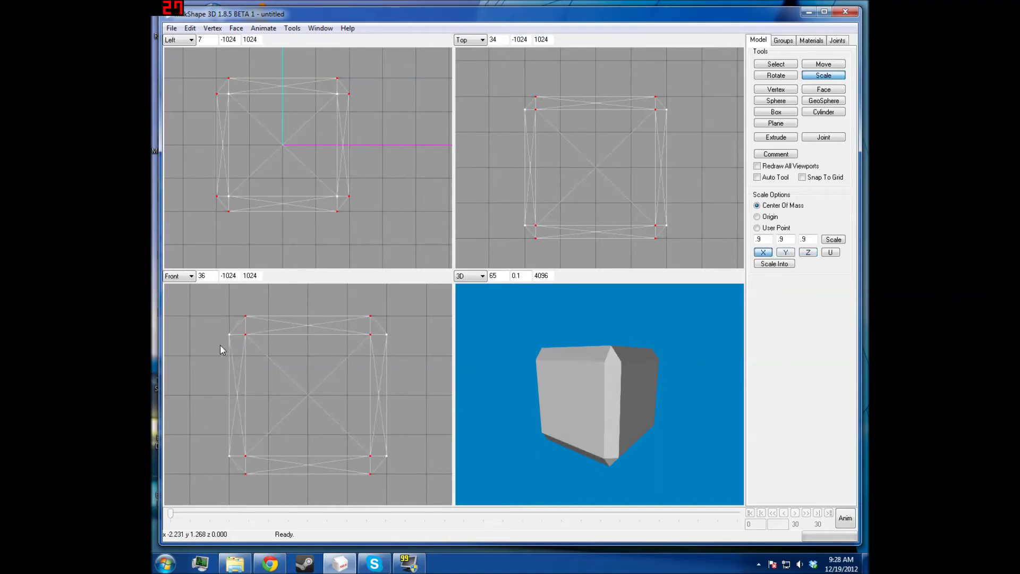
{"action": "left_click_drag", "start_coordinate": [539, 379], "coordinate": [636, 357]}
{"action": "scroll", "coordinate": [619, 378], "scroll_direction": "down", "scroll_amount": 3}
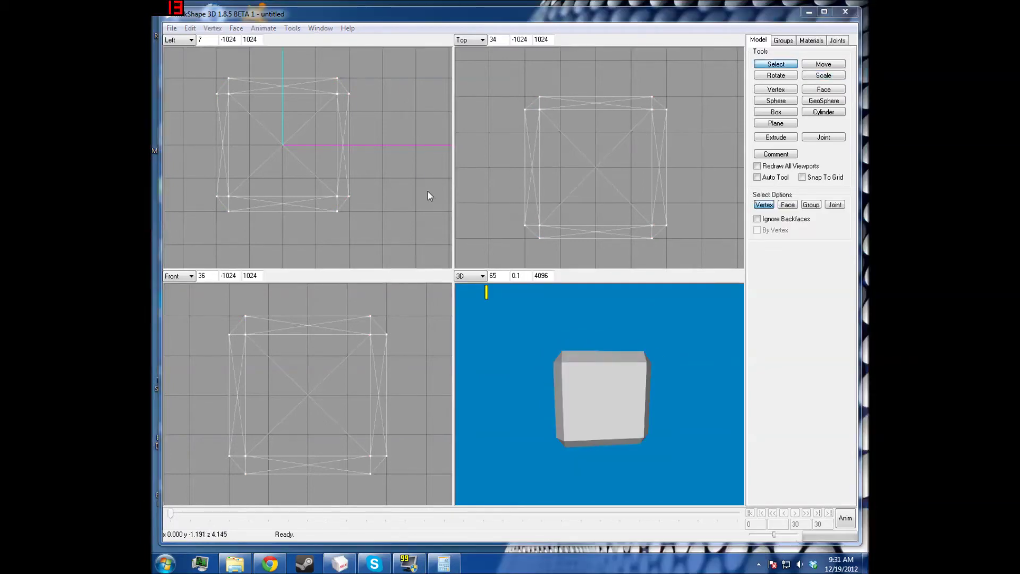
{"action": "left_click_drag", "start_coordinate": [656, 340], "coordinate": [579, 340]}
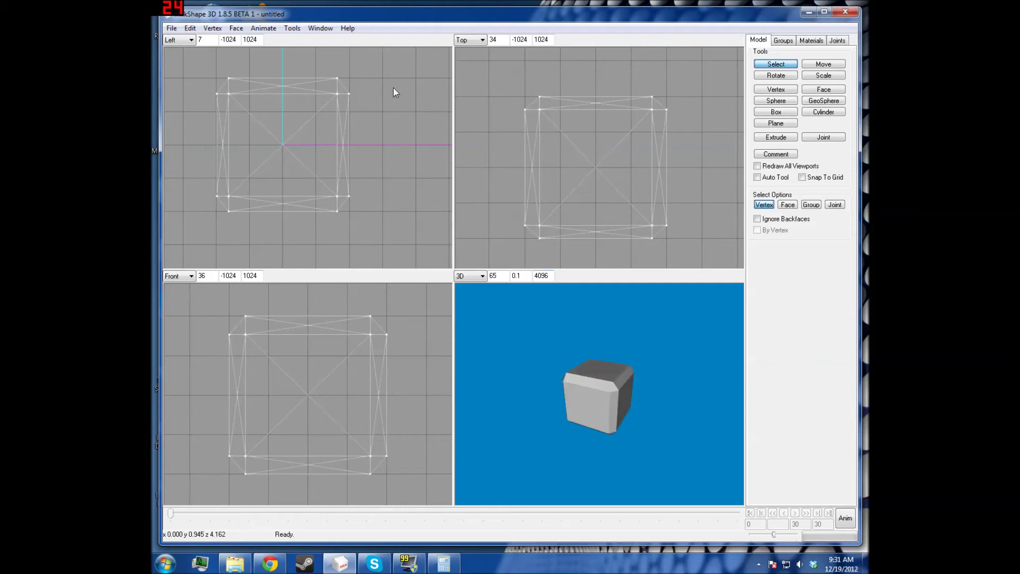
- Check the model statistics and inspect the bevelled cube from several sides in the 3D view
{"action": "left_click", "coordinate": [292, 28]}
{"action": "left_click", "coordinate": [336, 108]}
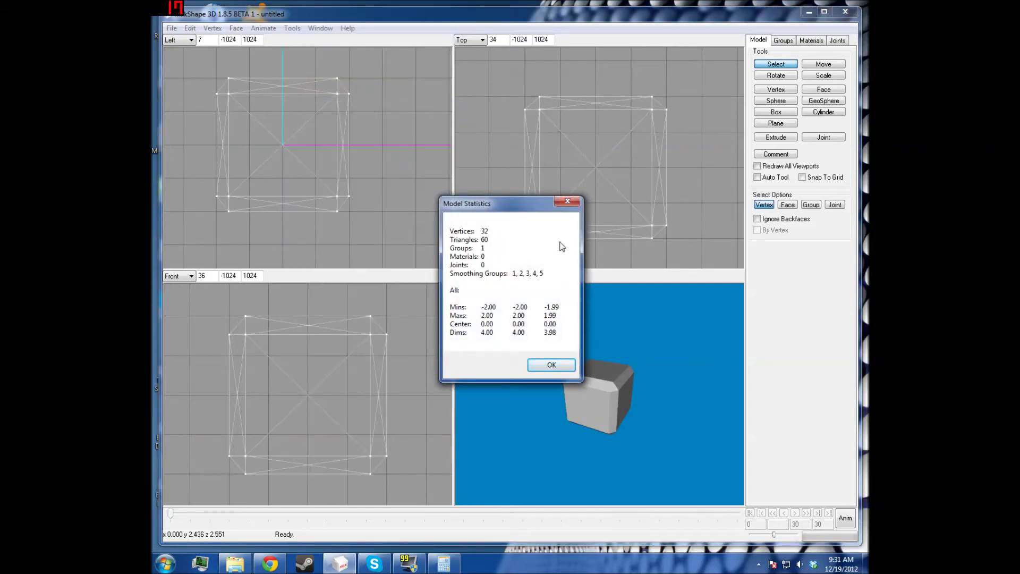
{"action": "left_click", "coordinate": [566, 365]}
{"action": "left_click_drag", "start_coordinate": [569, 361], "coordinate": [627, 299]}
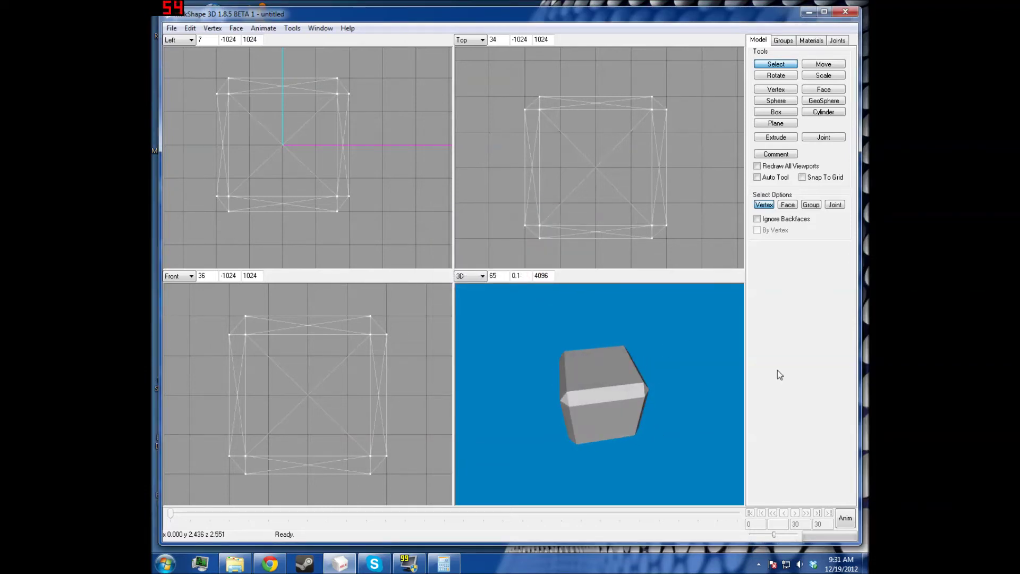
{"action": "left_click_drag", "start_coordinate": [744, 362], "coordinate": [541, 324]}
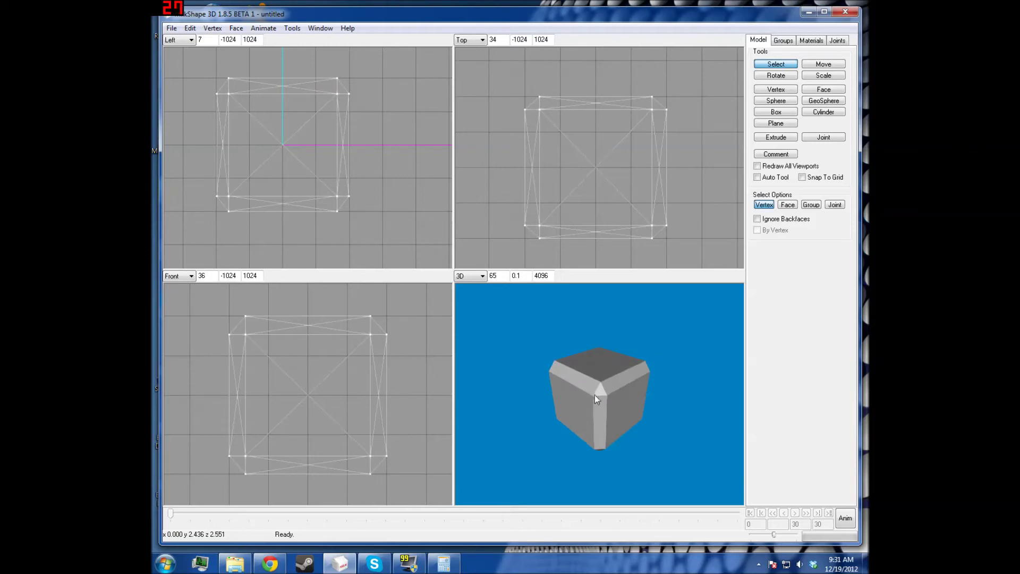
{"action": "left_click_drag", "start_coordinate": [693, 382], "coordinate": [647, 382]}
{"action": "left_click_drag", "start_coordinate": [702, 364], "coordinate": [705, 311]}
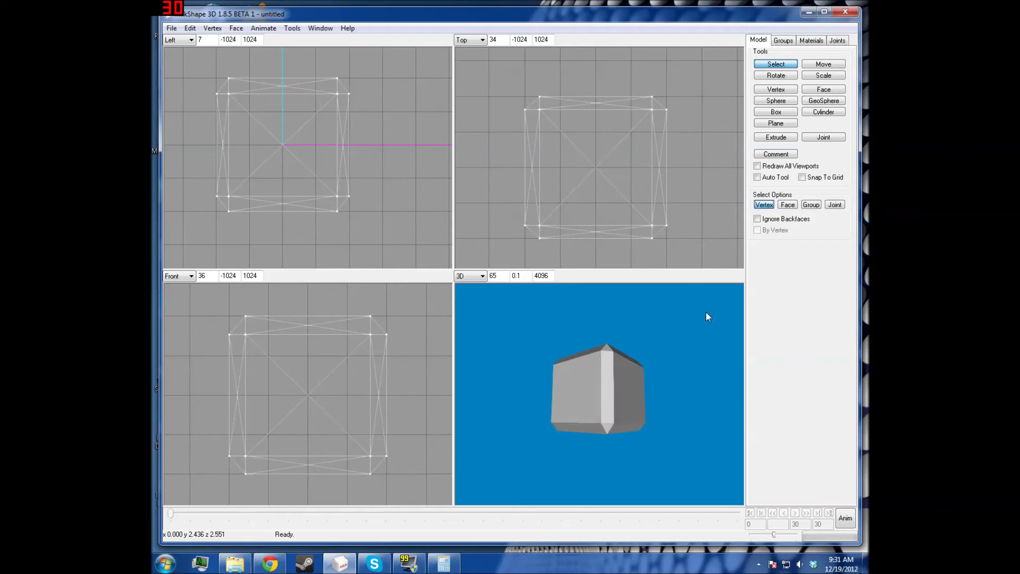
- Select the whole cube in group selection mode and weld its vertices together
{"action": "left_click", "coordinate": [811, 204]}
{"action": "left_click", "coordinate": [187, 29]}
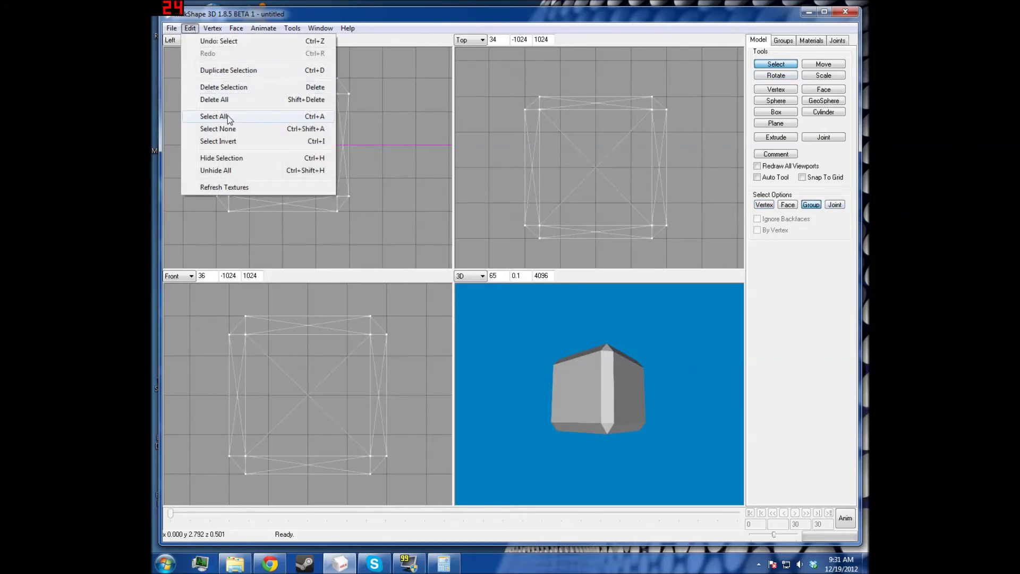
{"action": "left_click", "coordinate": [228, 116]}
{"action": "left_click", "coordinate": [212, 28]}
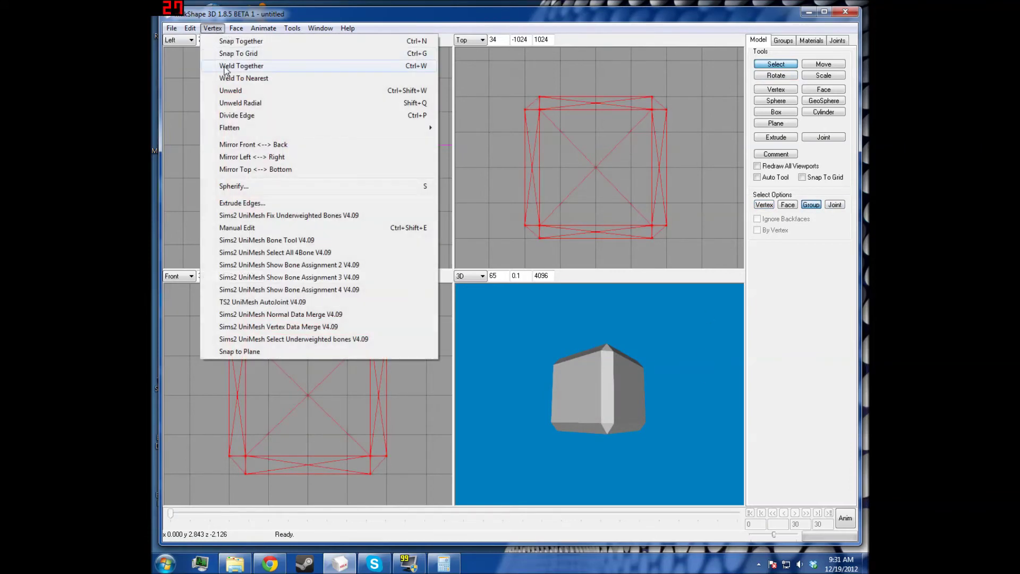
{"action": "left_click", "coordinate": [225, 65]}
- Check the model statistics of the welded cube and examine its shading in the 3D view
{"action": "left_click", "coordinate": [292, 28]}
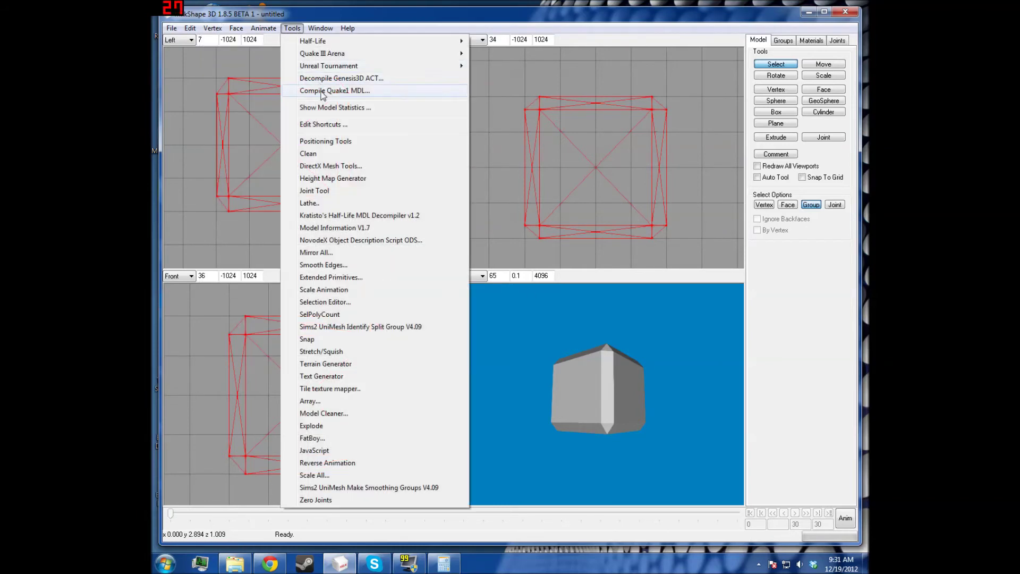
{"action": "left_click", "coordinate": [330, 104]}
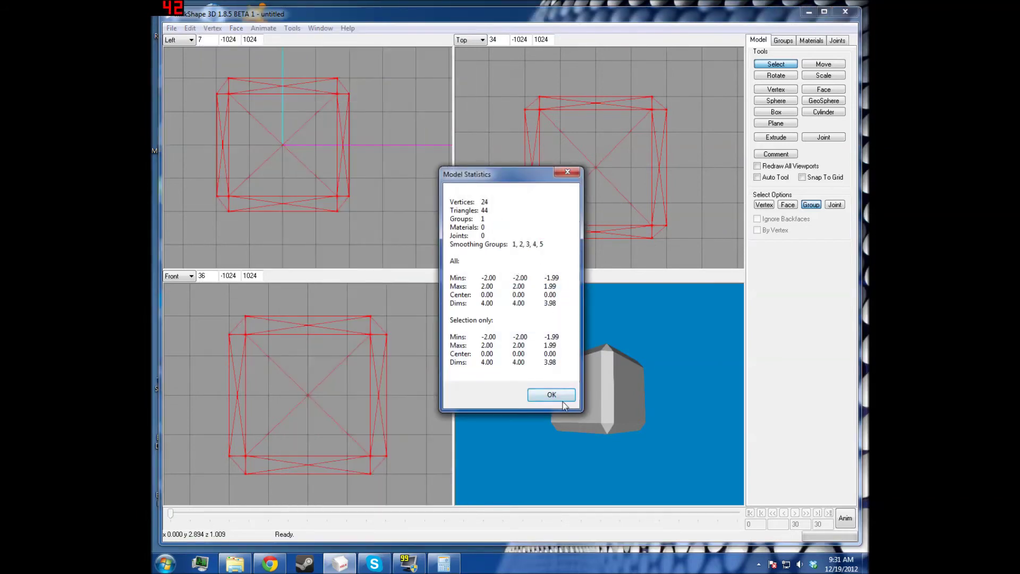
{"action": "left_click", "coordinate": [563, 402]}
{"action": "right_click", "coordinate": [606, 403]}
{"action": "left_click", "coordinate": [611, 146]}
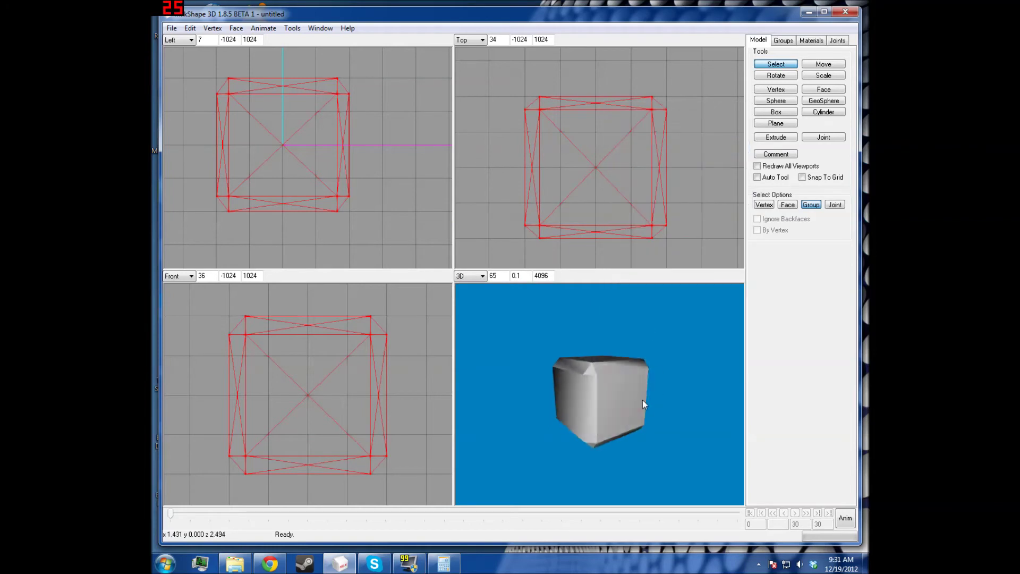
{"action": "left_click_drag", "start_coordinate": [642, 404], "coordinate": [644, 393]}
- Unweld the cube's vertices and weld them together again with Auto Smooth switched off only during the weld
{"action": "left_click", "coordinate": [172, 29]}
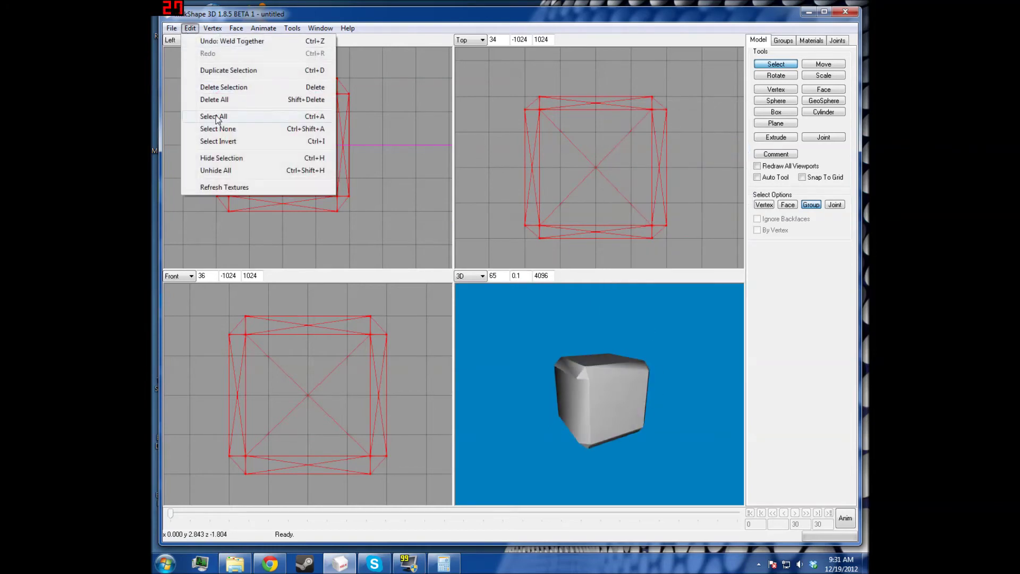
{"action": "mouse_move", "coordinate": [213, 28]}
{"action": "left_click", "coordinate": [240, 91]}
{"action": "left_click", "coordinate": [783, 41]}
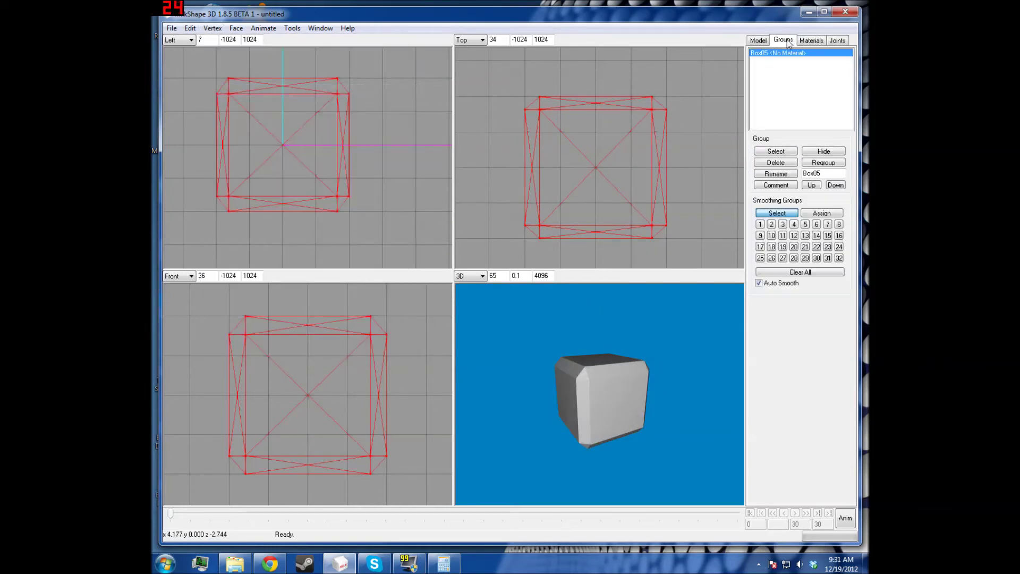
{"action": "left_click", "coordinate": [213, 28]}
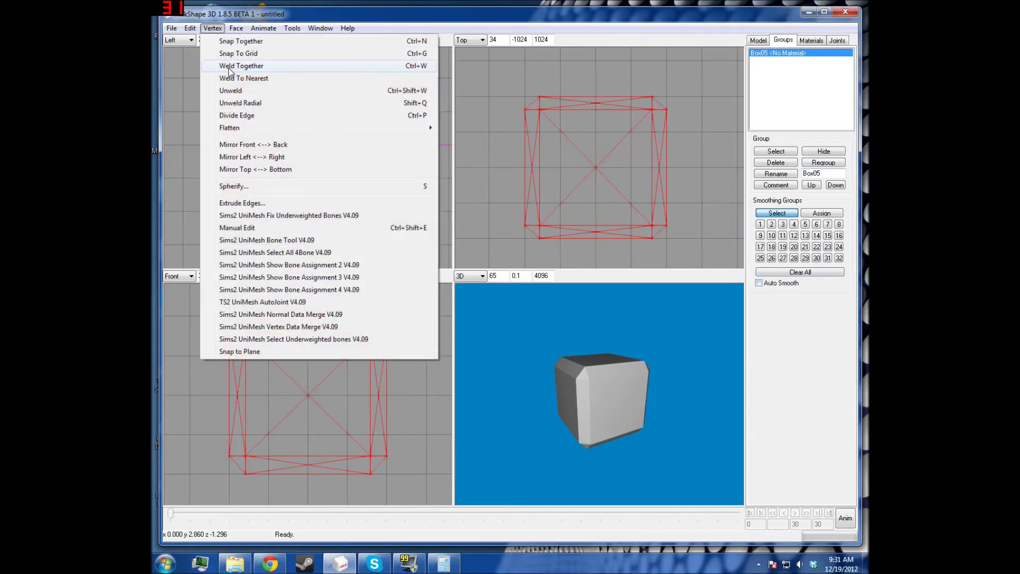
{"action": "left_click", "coordinate": [233, 66]}
{"action": "left_click", "coordinate": [759, 283]}
{"action": "left_click_drag", "start_coordinate": [610, 383], "coordinate": [384, 179]}
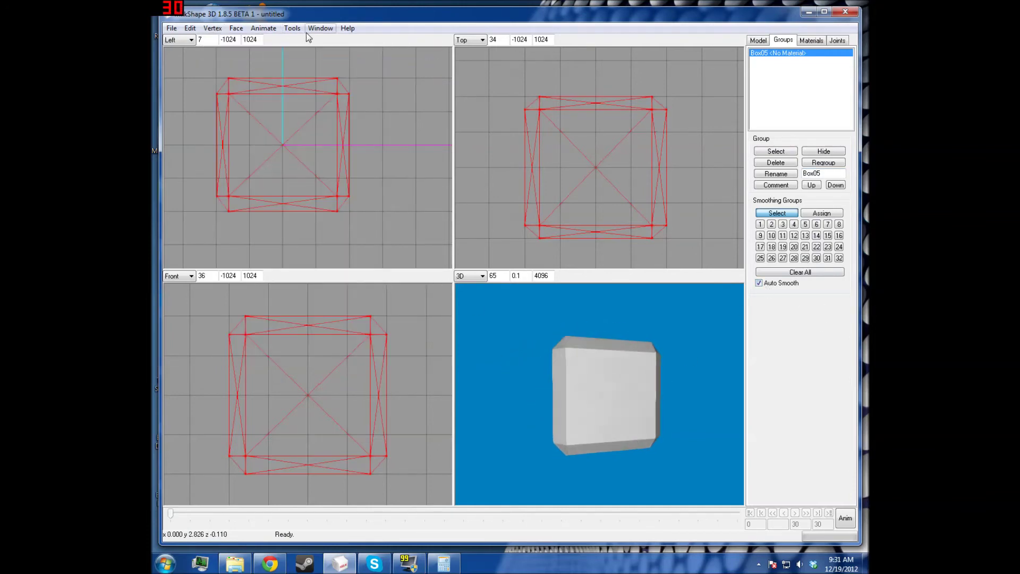
- Check the vertex and triangle counts of the rewelded cube in the model statistics
{"action": "left_click", "coordinate": [292, 28]}
{"action": "left_click", "coordinate": [325, 108]}
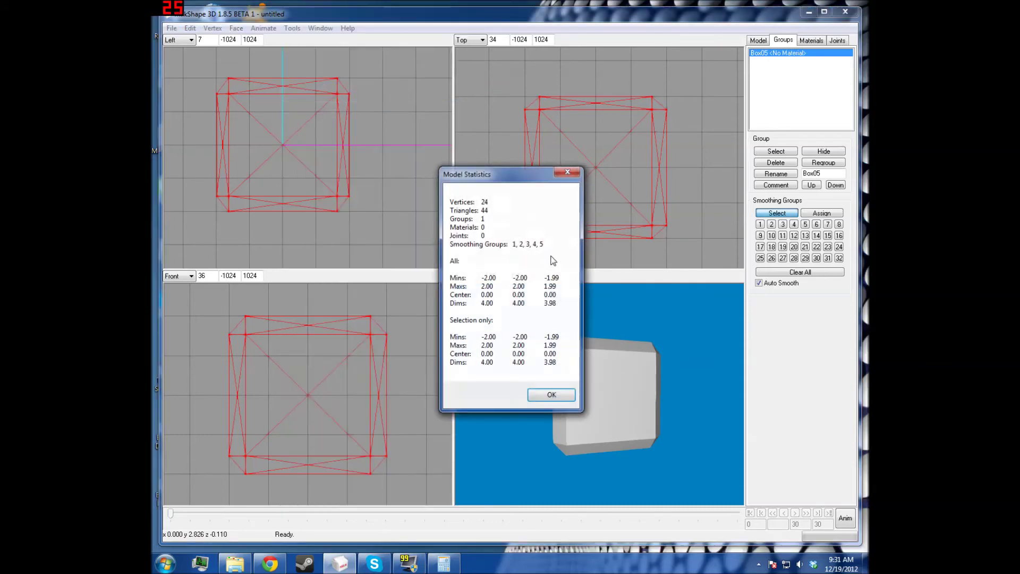
{"action": "left_click", "coordinate": [544, 393]}
{"action": "left_click_drag", "start_coordinate": [542, 391], "coordinate": [564, 396]}
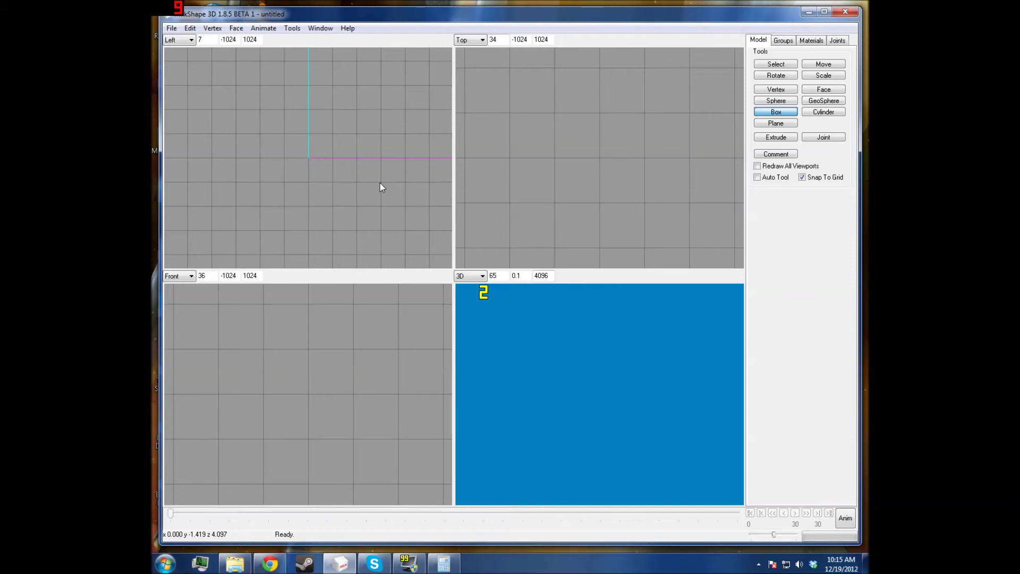
- Draw a box three grid squares wide and high in the Left view of the empty scene, one square from the origin
{"action": "scroll", "coordinate": [380, 183], "scroll_direction": "up", "scroll_amount": 2}
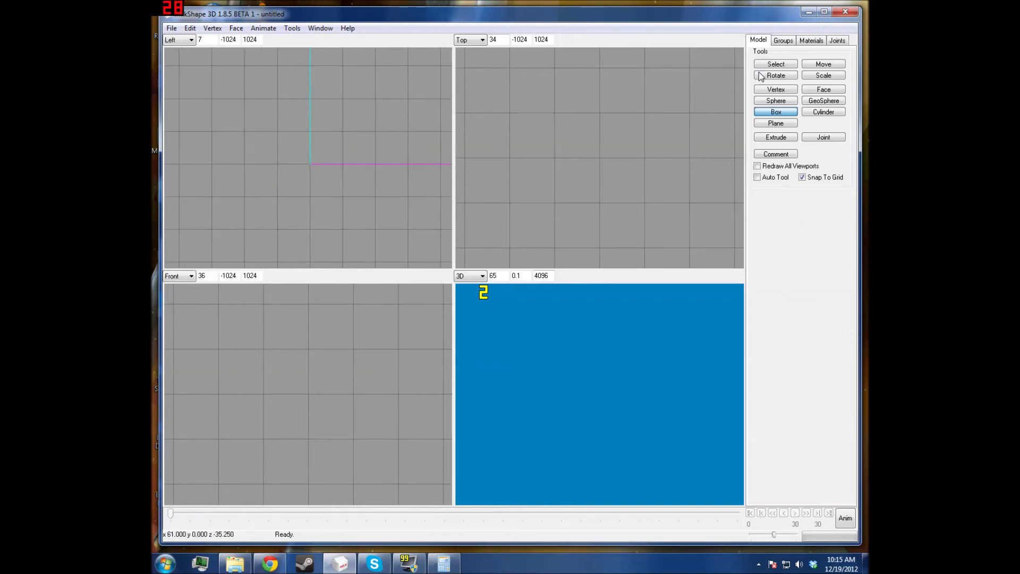
{"action": "scroll", "coordinate": [332, 147], "scroll_direction": "down", "scroll_amount": 1}
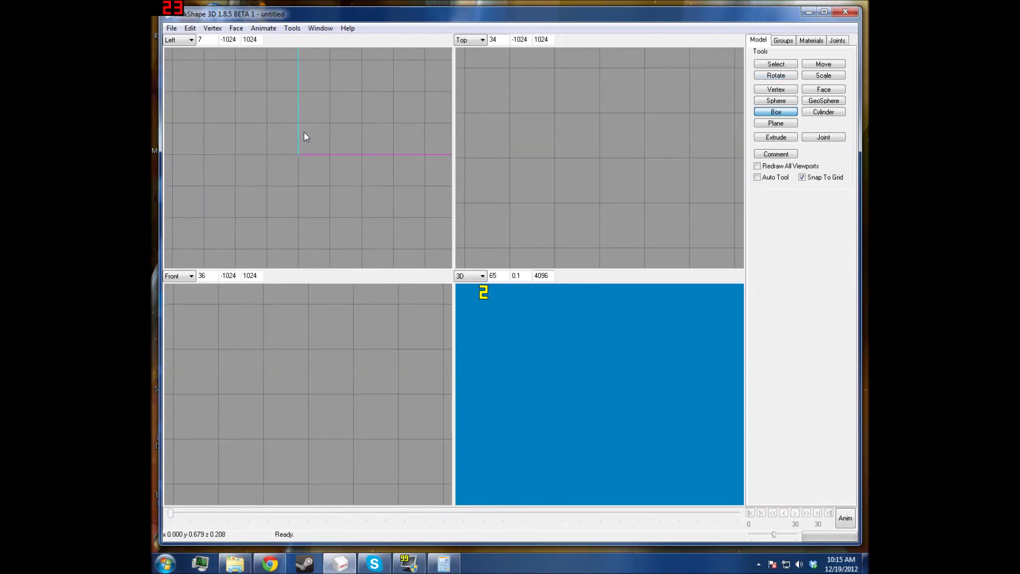
{"action": "left_click_drag", "start_coordinate": [304, 132], "coordinate": [275, 61], "text": "ctrl"}
{"action": "scroll", "coordinate": [276, 60], "scroll_direction": "down", "scroll_amount": 2}
{"action": "left_click_drag", "start_coordinate": [279, 103], "coordinate": [365, 168], "text": "shift"}
{"action": "scroll", "coordinate": [300, 109], "scroll_direction": "up", "scroll_amount": 1}
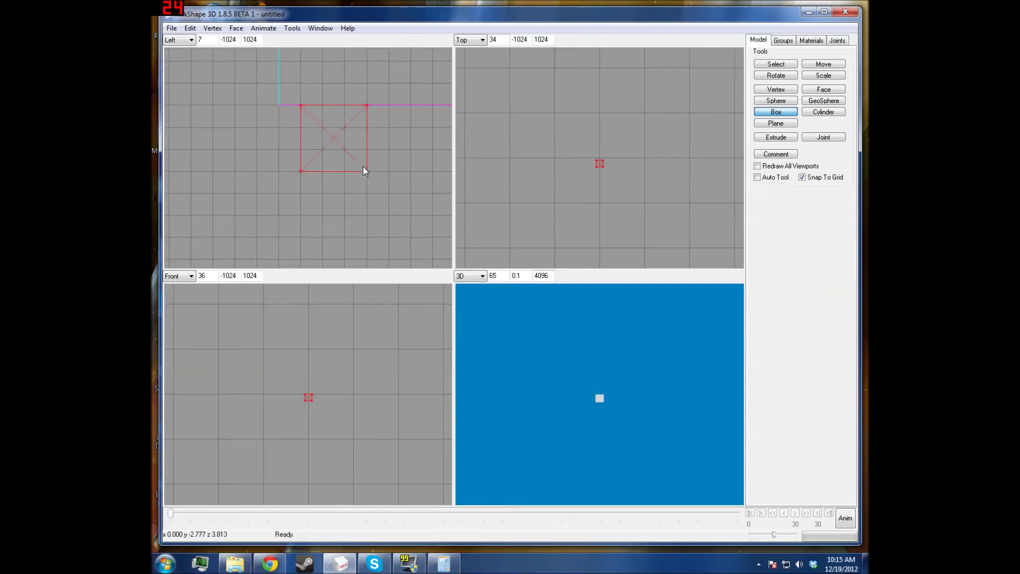
- Select the box's +Z side face in the Left view and move it one grid square outward along Z
{"action": "left_click", "coordinate": [777, 66]}
{"action": "left_click_drag", "start_coordinate": [246, 72], "coordinate": [376, 190]}
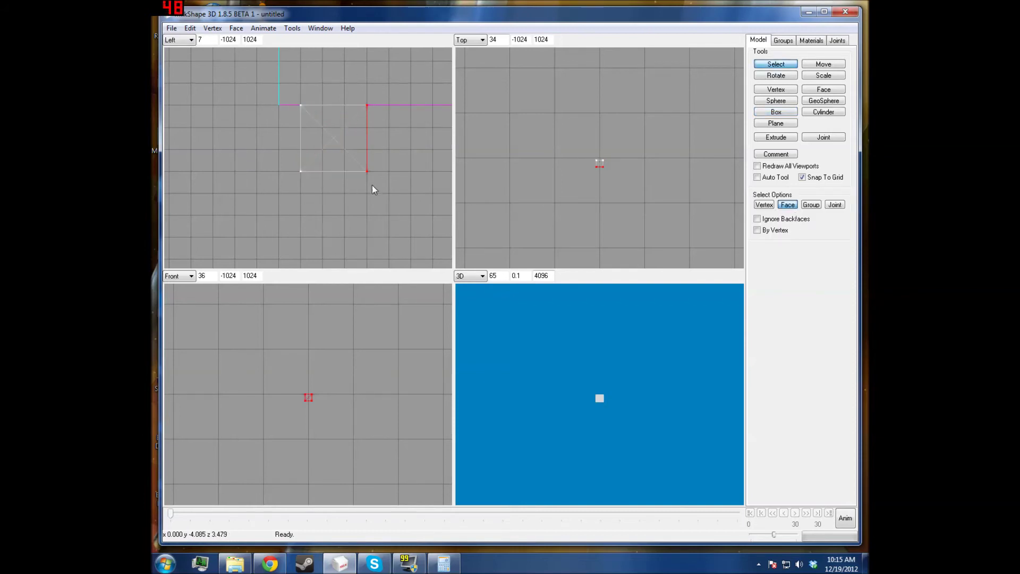
{"action": "left_click", "coordinate": [813, 64]}
{"action": "left_click_drag", "start_coordinate": [356, 135], "coordinate": [383, 135]}
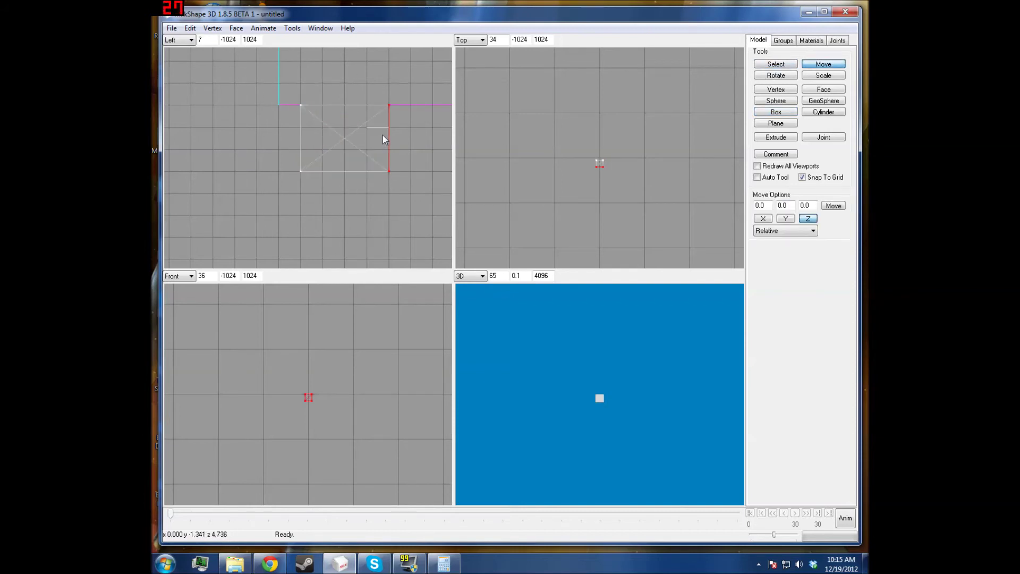
- Select the box's bottom face and extrude it four grid squares down and two squares toward −Z in the Left view
{"action": "left_click", "coordinate": [789, 67]}
{"action": "left_click_drag", "start_coordinate": [282, 144], "coordinate": [388, 211]}
{"action": "right_click_drag", "start_coordinate": [269, 85], "coordinate": [414, 165], "text": "shift"}
{"action": "left_click_drag", "start_coordinate": [369, 154], "coordinate": [365, 83], "text": "ctrl"}
{"action": "left_click", "coordinate": [776, 137]}
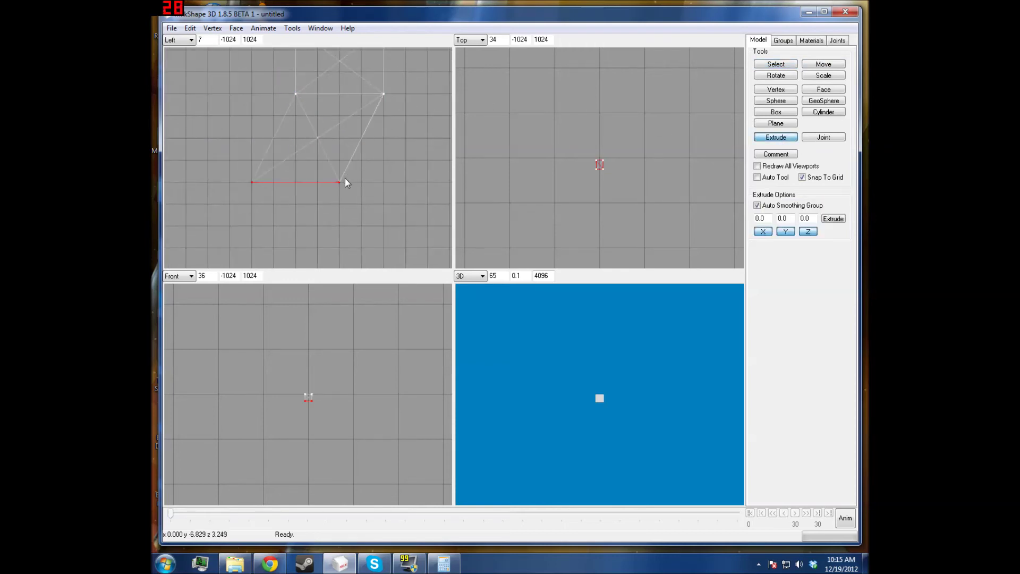
- Extrude the slanted section's bottom face straight down by one more grid square
{"action": "left_click_drag", "start_coordinate": [346, 178], "coordinate": [352, 187]}
{"action": "mouse_move", "coordinate": [632, 379]}
{"action": "left_mouse_down"}
{"action": "mouse_move", "coordinate": [550, 356]}
{"action": "mouse_move", "coordinate": [631, 357]}
{"action": "mouse_move", "coordinate": [647, 380]}
{"action": "left_mouse_up"}
{"action": "left_click_drag", "start_coordinate": [348, 158], "coordinate": [351, 182]}
{"action": "left_click_drag", "start_coordinate": [591, 359], "coordinate": [570, 354]}
- Select the +Z side face of the lowest section and extrude it one grid square outward in the Left view
{"action": "left_click", "coordinate": [775, 64]}
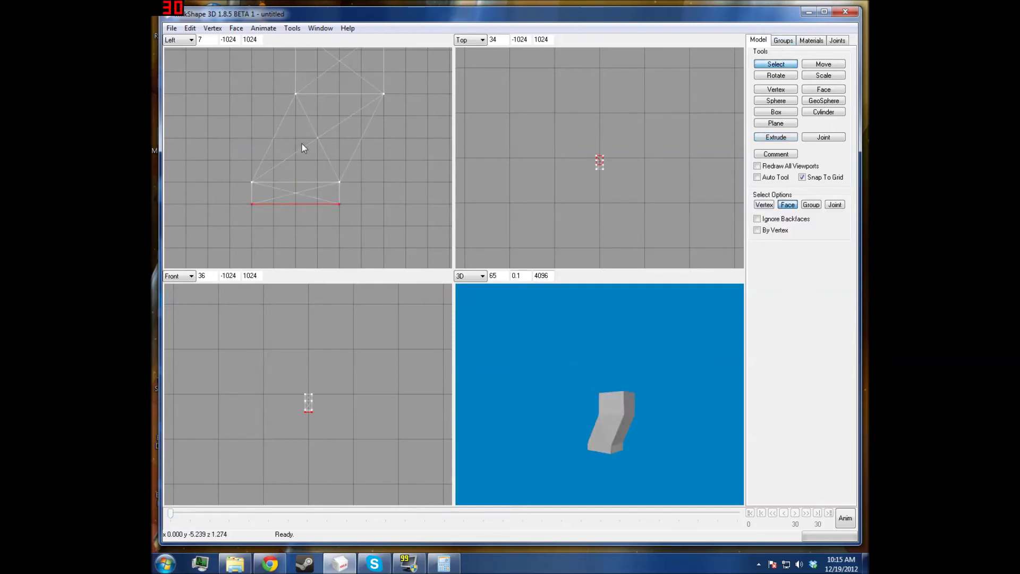
{"action": "left_click", "coordinate": [407, 200]}
{"action": "right_click_drag", "start_coordinate": [403, 177], "coordinate": [392, 204]}
{"action": "scroll", "coordinate": [392, 203], "scroll_direction": "down", "scroll_amount": 2}
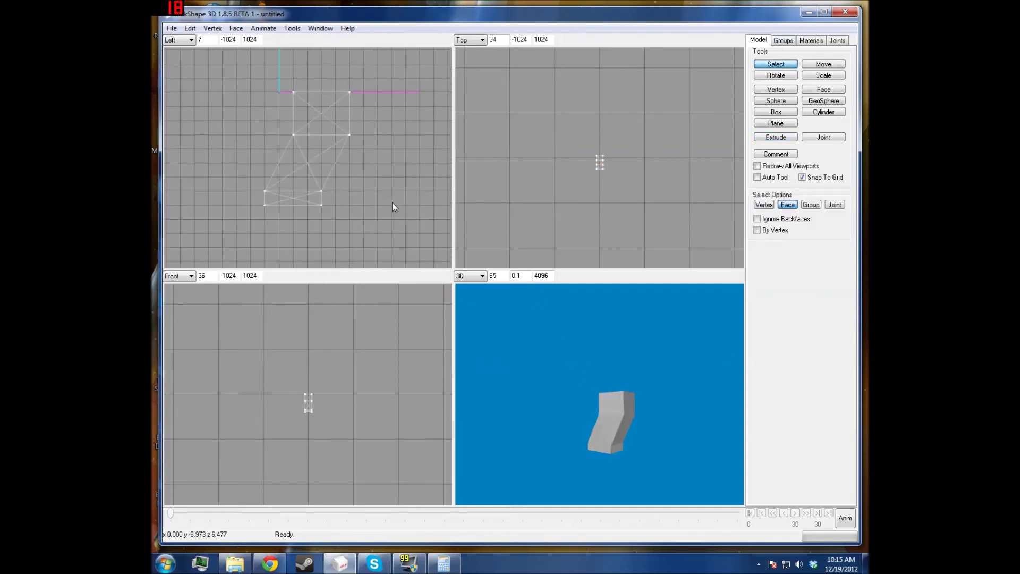
{"action": "scroll", "coordinate": [391, 202], "scroll_direction": "up", "scroll_amount": 3}
{"action": "right_click_drag", "start_coordinate": [380, 225], "coordinate": [378, 214]}
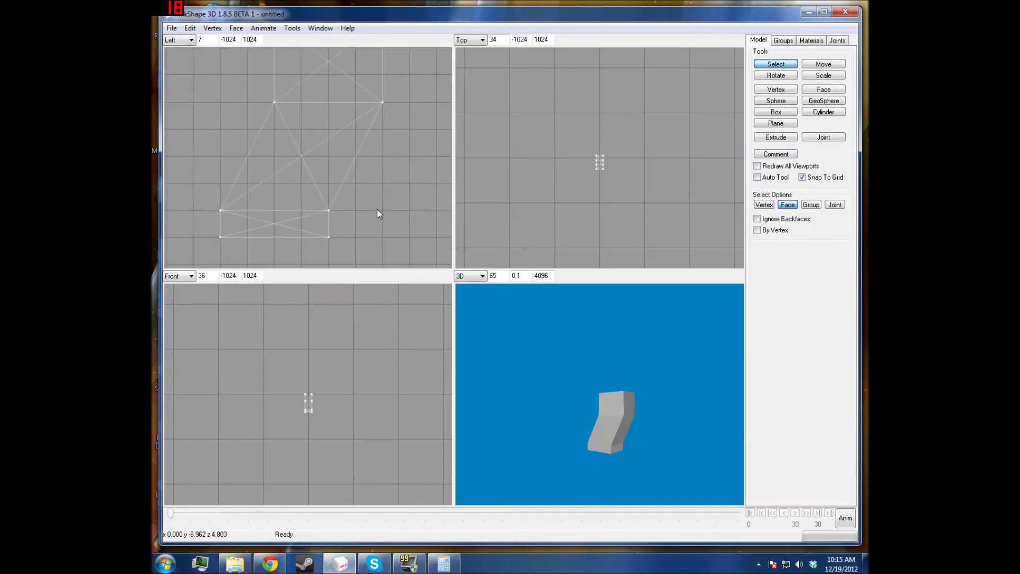
{"action": "left_click_drag", "start_coordinate": [377, 209], "coordinate": [340, 229], "text": "ctrl"}
{"action": "right_click_drag", "start_coordinate": [311, 172], "coordinate": [392, 174], "text": "shift"}
{"action": "left_click_drag", "start_coordinate": [345, 138], "coordinate": [343, 156], "text": "ctrl"}
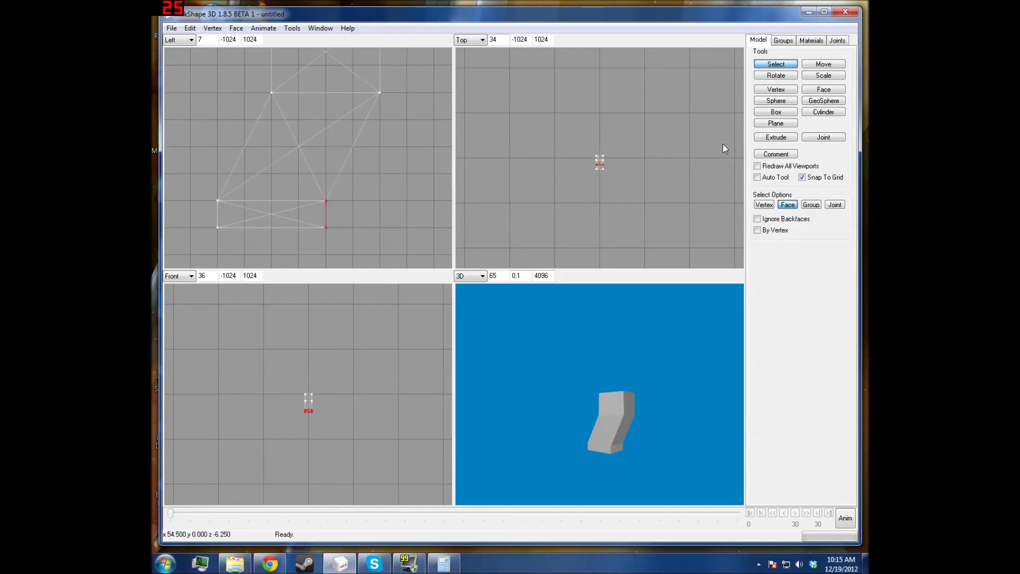
{"action": "left_click", "coordinate": [776, 137]}
{"action": "left_click_drag", "start_coordinate": [330, 191], "coordinate": [358, 191]}
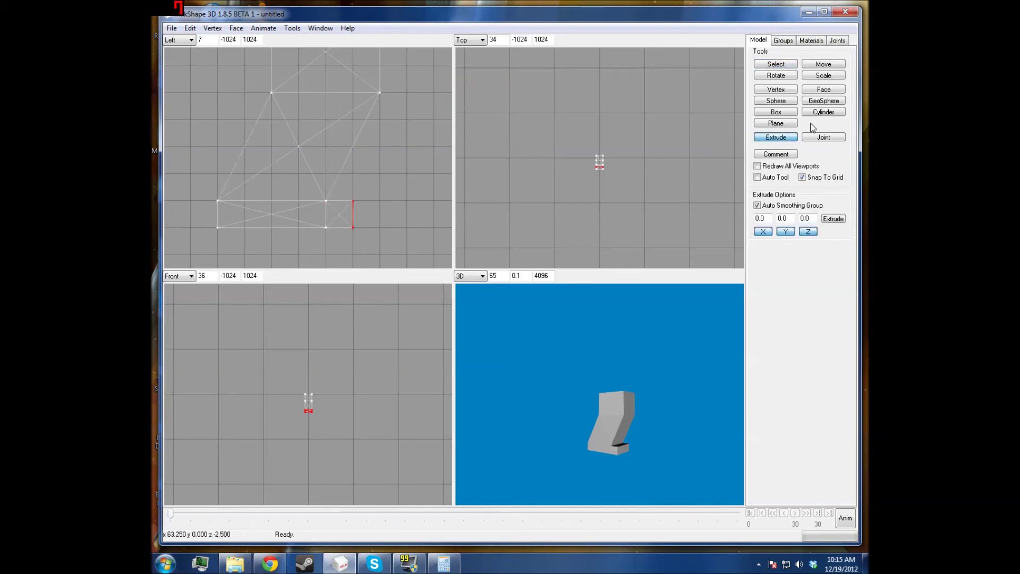
- Scale the extruded end face inward along X in the Top view to about two grid squares wide
{"action": "scroll", "coordinate": [602, 134], "scroll_direction": "up", "scroll_amount": 4}
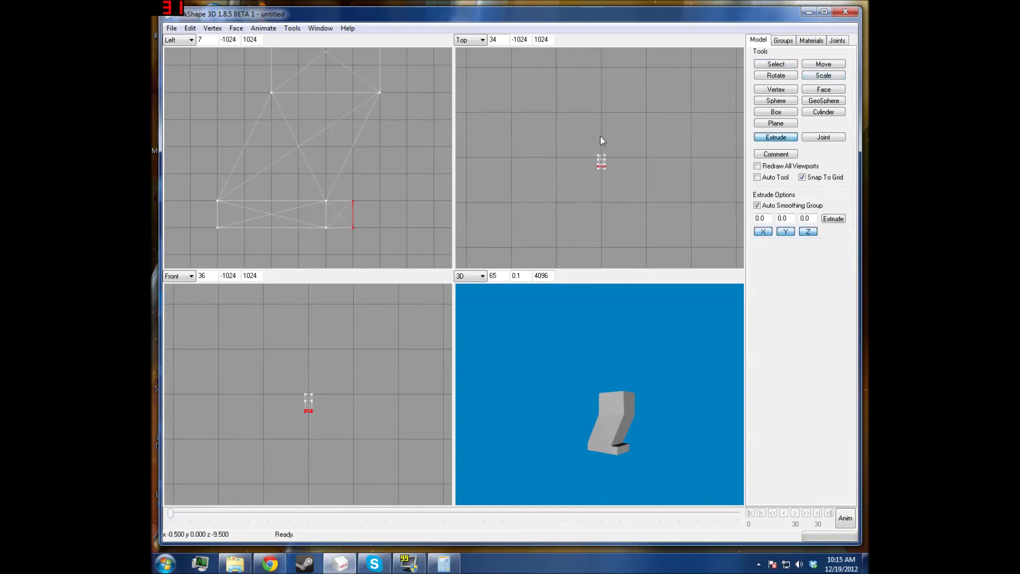
{"action": "left_click", "coordinate": [776, 64]}
{"action": "left_click", "coordinate": [821, 77]}
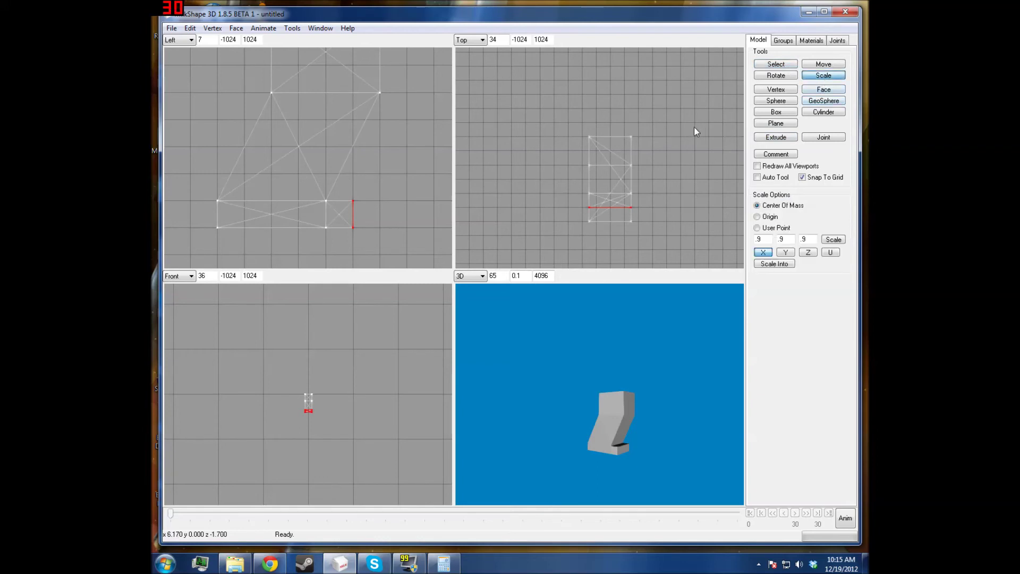
{"action": "left_click_drag", "start_coordinate": [640, 128], "coordinate": [546, 129]}
{"action": "left_click_drag", "start_coordinate": [628, 173], "coordinate": [623, 143], "text": "ctrl"}
{"action": "scroll", "coordinate": [622, 143], "scroll_direction": "up", "scroll_amount": 5}
{"action": "scroll", "coordinate": [669, 169], "scroll_direction": "down", "scroll_amount": 1}
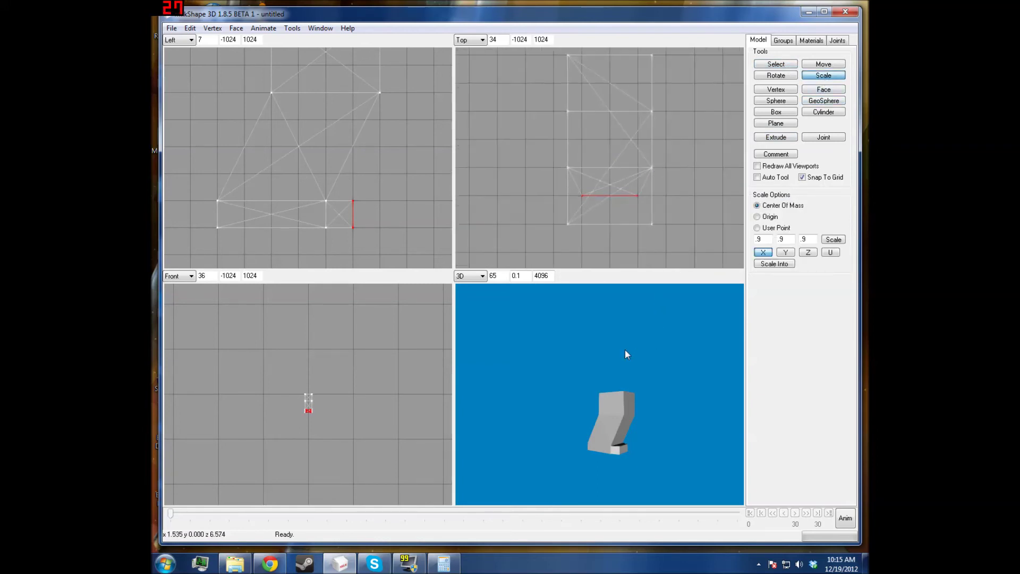
{"action": "left_click_drag", "start_coordinate": [626, 353], "coordinate": [663, 338]}
{"action": "left_click", "coordinate": [778, 66]}
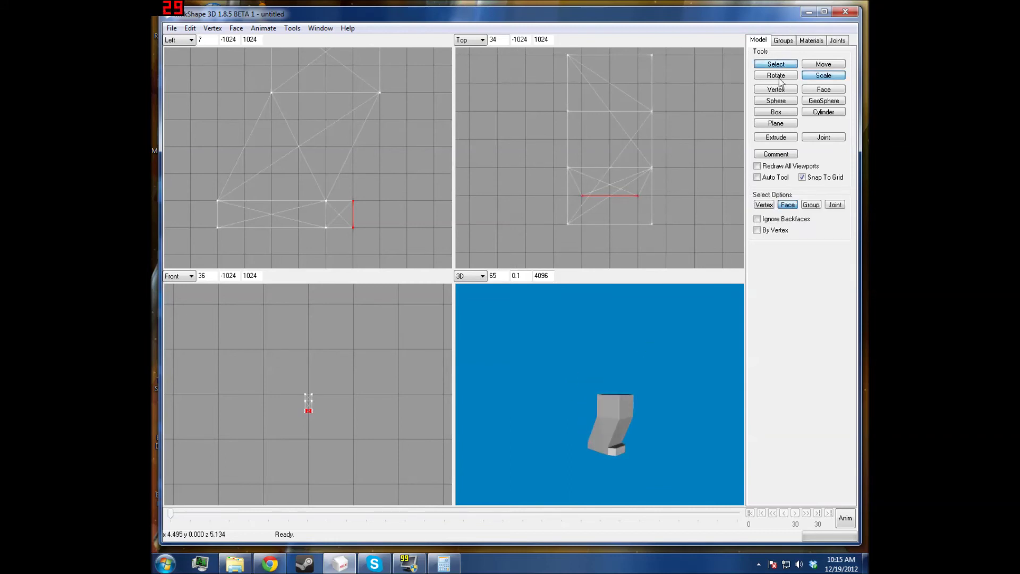
- Select the −Z side faces of all three sections in the Left view and extrude them one grid square outward toward −Z
{"action": "scroll", "coordinate": [305, 191], "scroll_direction": "down", "scroll_amount": 5}
{"action": "left_click_drag", "start_coordinate": [296, 153], "coordinate": [332, 166], "text": "ctrl"}
{"action": "scroll", "coordinate": [273, 126], "scroll_direction": "down", "scroll_amount": 1}
{"action": "left_click_drag", "start_coordinate": [236, 84], "coordinate": [338, 252]}
{"action": "right_click_drag", "start_coordinate": [337, 101], "coordinate": [326, 175], "text": "shift"}
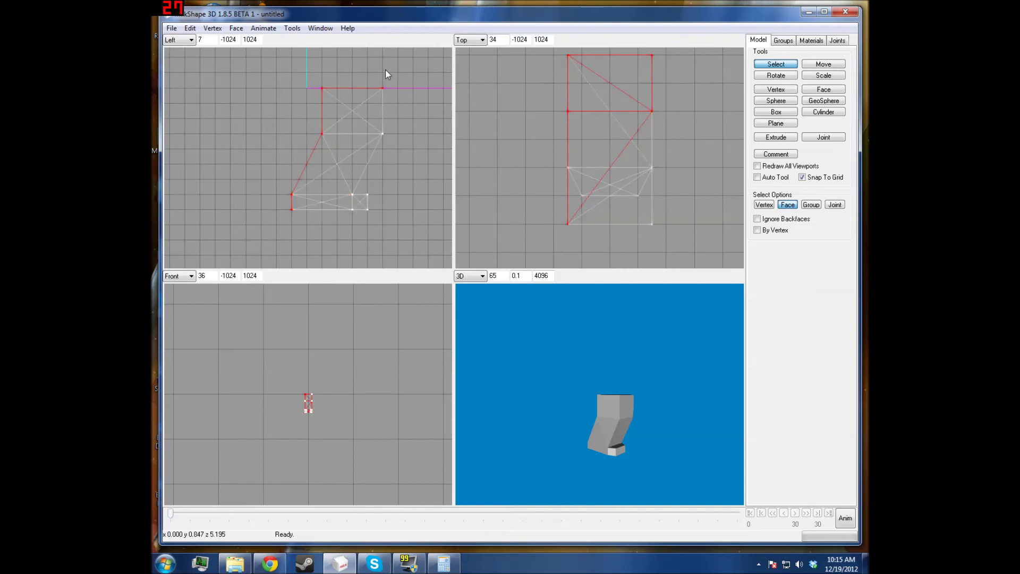
{"action": "left_click_drag", "start_coordinate": [384, 70], "coordinate": [396, 156], "text": "ctrl"}
{"action": "scroll", "coordinate": [420, 361], "scroll_direction": "up", "scroll_amount": 3}
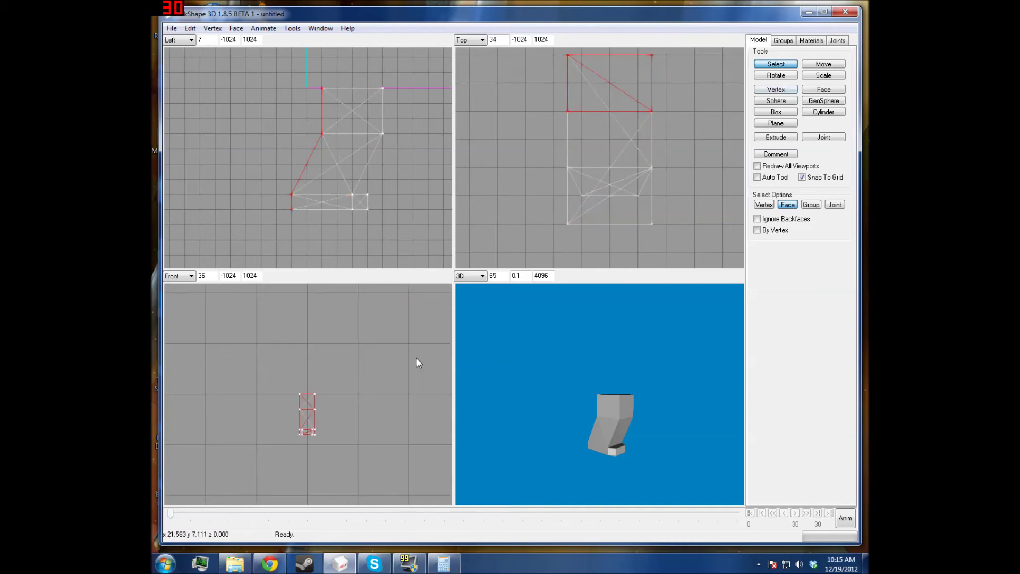
{"action": "left_click", "coordinate": [776, 137]}
{"action": "left_click_drag", "start_coordinate": [375, 175], "coordinate": [348, 170]}
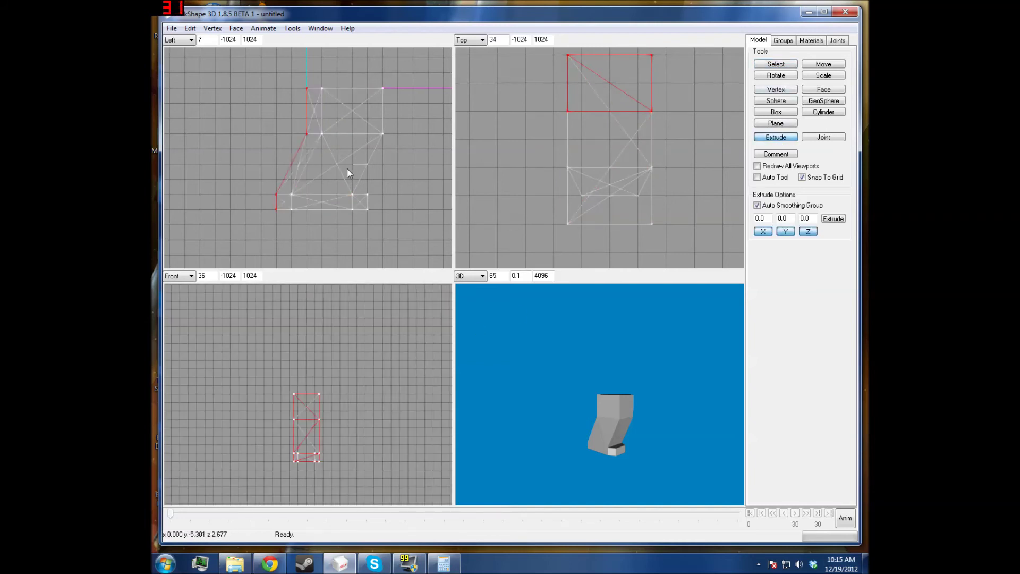
- Scale the extruded −Z faces inward along X in the Top view to about two grid squares wide
{"action": "left_click", "coordinate": [837, 75]}
{"action": "left_click_drag", "start_coordinate": [696, 76], "coordinate": [587, 94]}
{"action": "left_click_drag", "start_coordinate": [729, 451], "coordinate": [653, 381]}
- Select all vertices of the bevelled −Z strip in the Left view and move them one grid square toward +Z
{"action": "left_click", "coordinate": [776, 64]}
{"action": "left_click", "coordinate": [763, 205]}
{"action": "left_click_drag", "start_coordinate": [239, 78], "coordinate": [327, 257]}
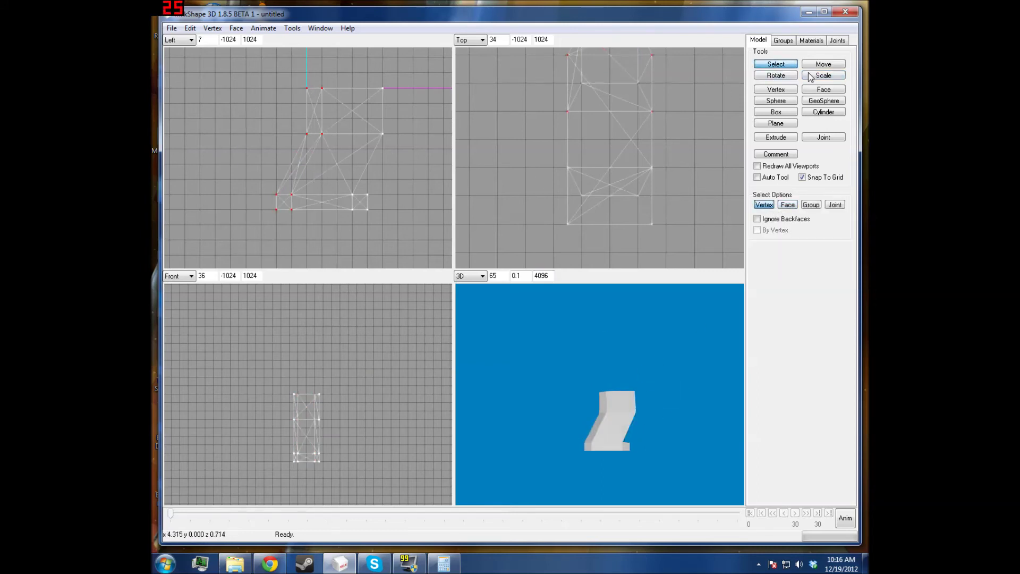
{"action": "left_click", "coordinate": [818, 64]}
{"action": "left_click_drag", "start_coordinate": [407, 88], "coordinate": [421, 89]}
{"action": "left_click_drag", "start_coordinate": [648, 394], "coordinate": [655, 425]}
{"action": "left_click", "coordinate": [776, 64]}
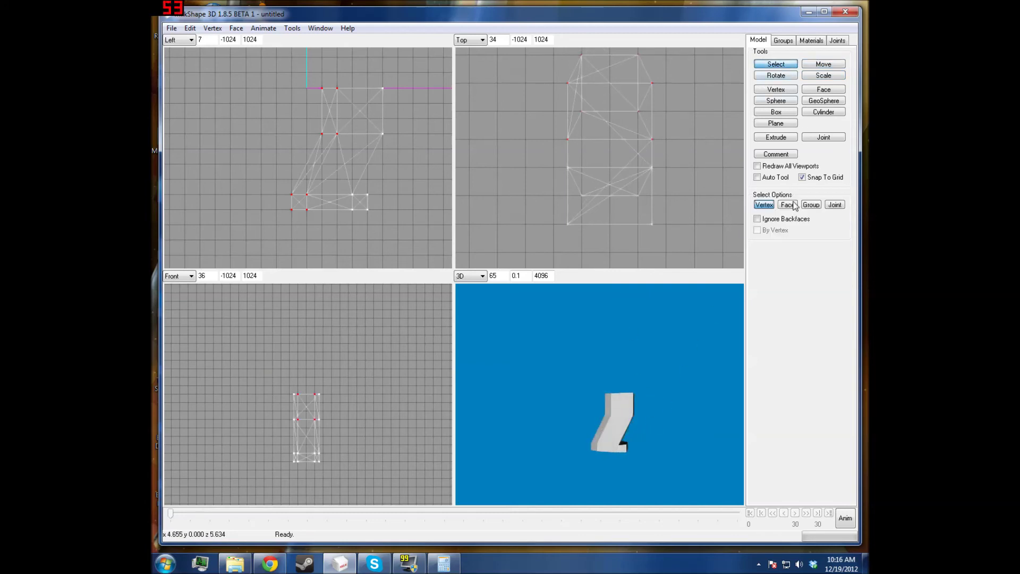
- Select the +Z faces of the upper and slanted sections and extrude them just under one grid square along Z only, with grid snapping off
{"action": "left_click", "coordinate": [396, 154]}
{"action": "left_click", "coordinate": [787, 205]}
{"action": "left_click_drag", "start_coordinate": [403, 79], "coordinate": [381, 142]}
{"action": "right_click_drag", "start_coordinate": [339, 79], "coordinate": [366, 132], "text": "shift"}
{"action": "left_click_drag", "start_coordinate": [366, 135], "coordinate": [366, 134]}
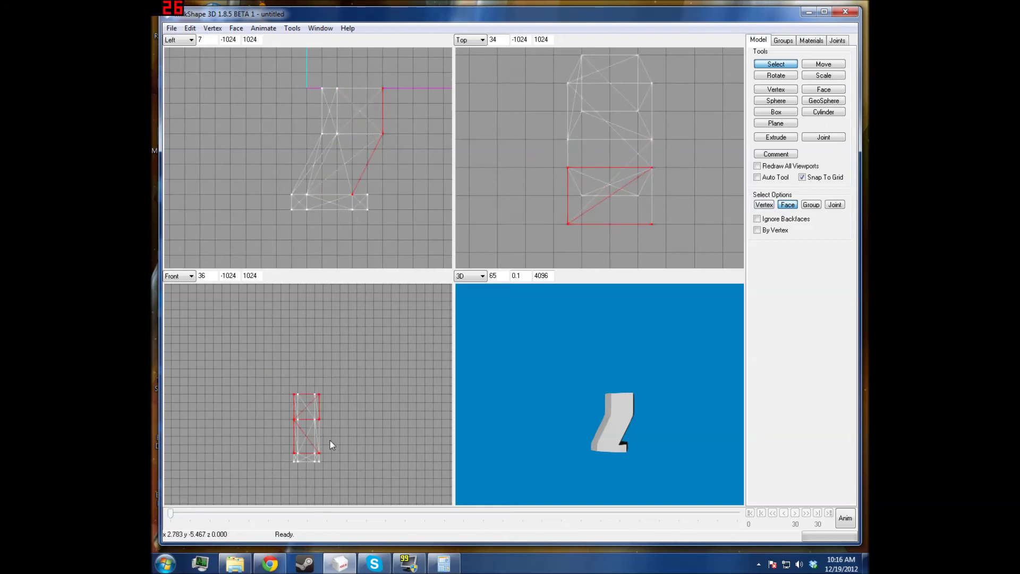
{"action": "left_click", "coordinate": [776, 137]}
{"action": "left_click", "coordinate": [802, 177]}
{"action": "left_click", "coordinate": [766, 234]}
{"action": "left_click", "coordinate": [785, 232]}
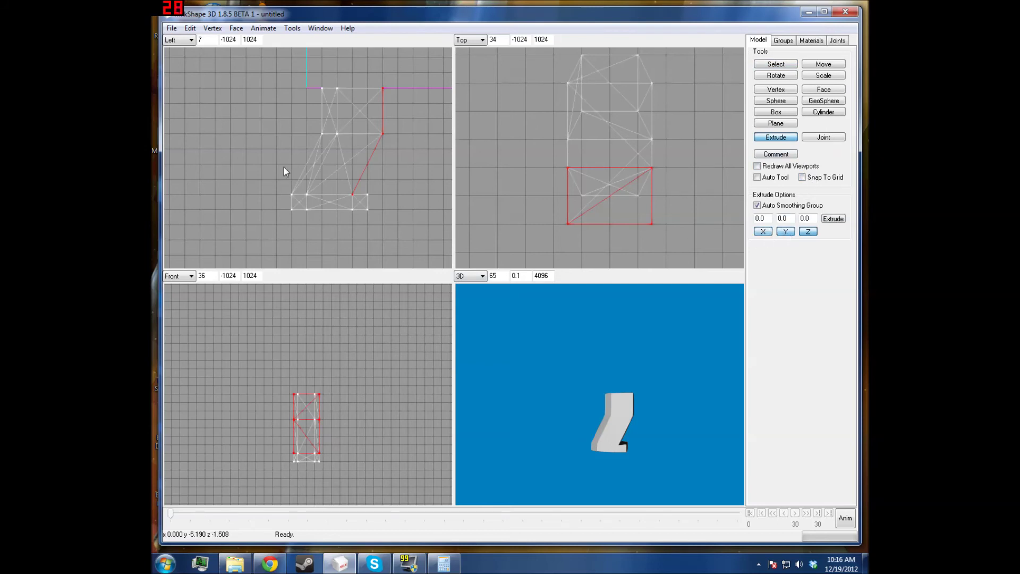
{"action": "left_click_drag", "start_coordinate": [284, 167], "coordinate": [297, 167]}
- Scale the extruded +Z faces inward along X in the Top view to about two grid squares wide
{"action": "left_click_drag", "start_coordinate": [349, 198], "coordinate": [294, 121], "text": "ctrl"}
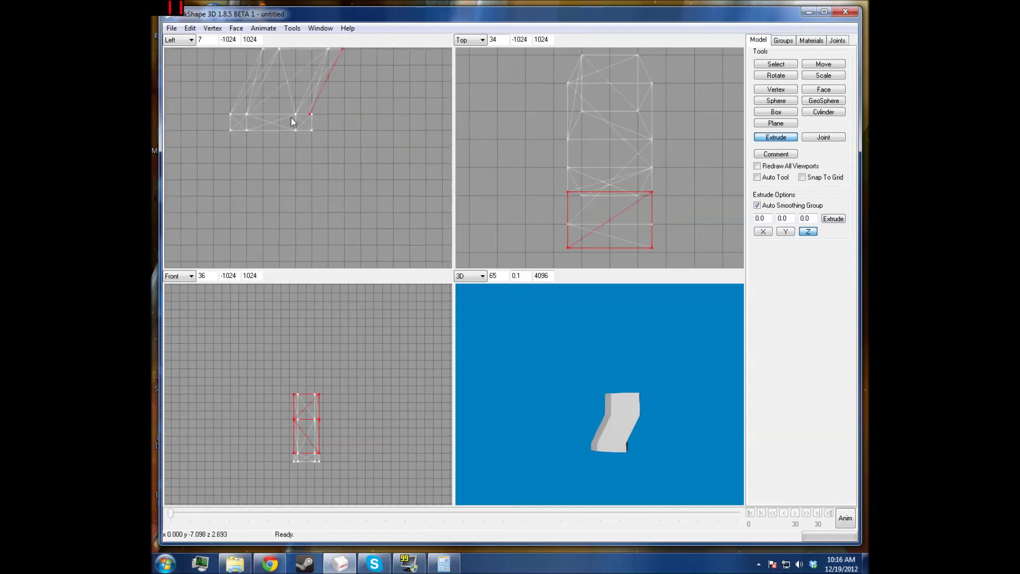
{"action": "scroll", "coordinate": [302, 123], "scroll_direction": "up", "scroll_amount": 1}
{"action": "left_click_drag", "start_coordinate": [308, 155], "coordinate": [313, 190], "text": "ctrl"}
{"action": "scroll", "coordinate": [314, 190], "scroll_direction": "up", "scroll_amount": 3}
{"action": "left_click_drag", "start_coordinate": [645, 363], "coordinate": [611, 351]}
{"action": "scroll", "coordinate": [614, 354], "scroll_direction": "up", "scroll_amount": 3}
{"action": "left_click", "coordinate": [824, 75]}
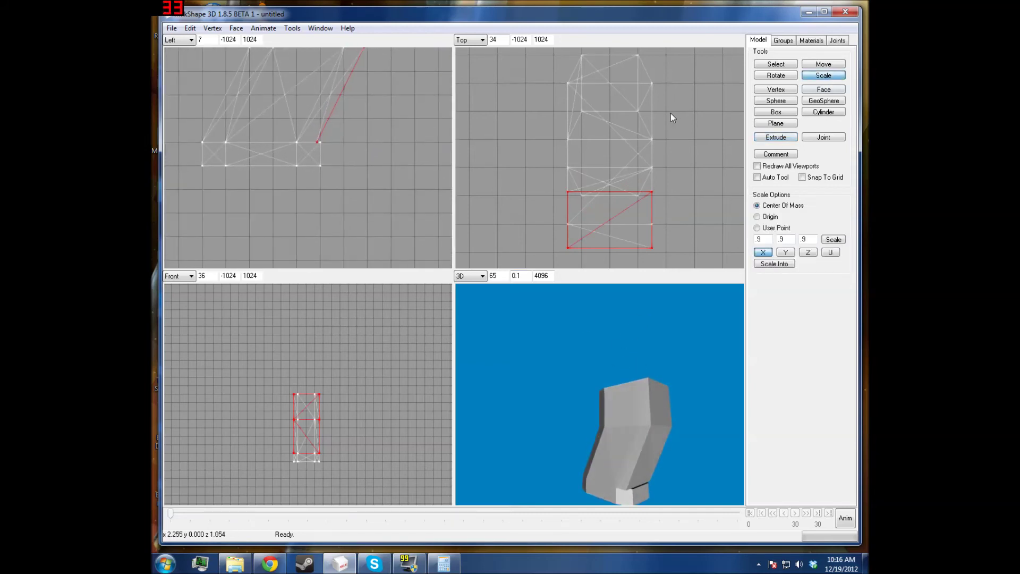
{"action": "left_click_drag", "start_coordinate": [671, 114], "coordinate": [446, 114]}
{"action": "left_click_drag", "start_coordinate": [597, 109], "coordinate": [460, 112]}
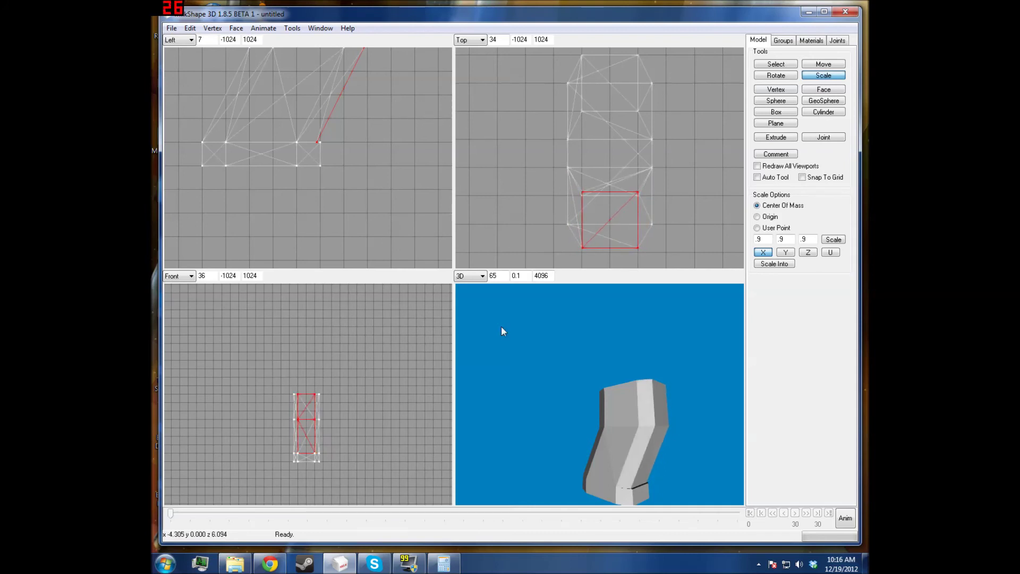
- Select the lowest section's bottom vertices except the rearmost −Z ones and move them down less than half a grid square in the Left view
{"action": "left_click", "coordinate": [780, 63]}
{"action": "left_click", "coordinate": [319, 130]}
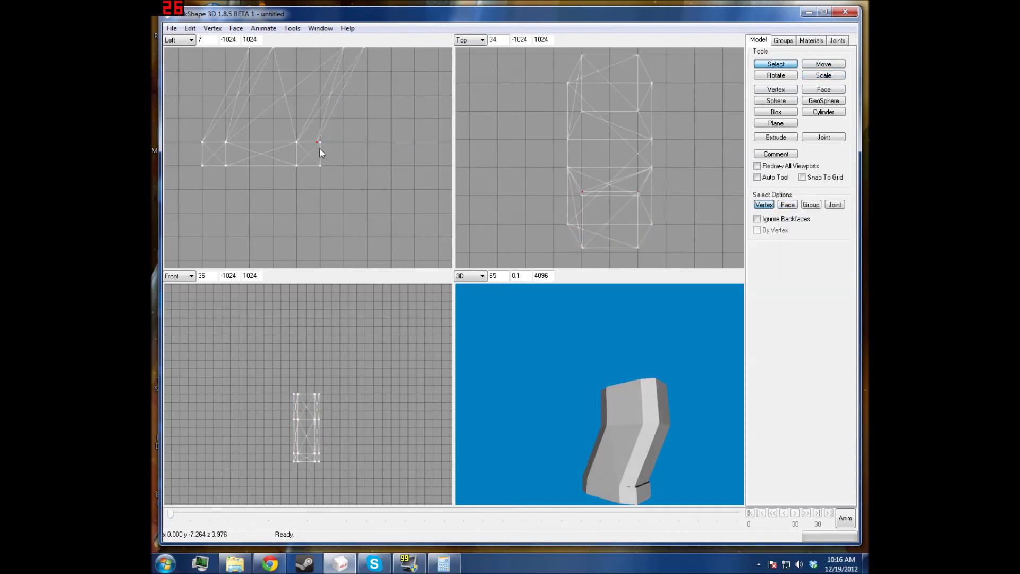
{"action": "left_click_drag", "start_coordinate": [220, 149], "coordinate": [316, 198]}
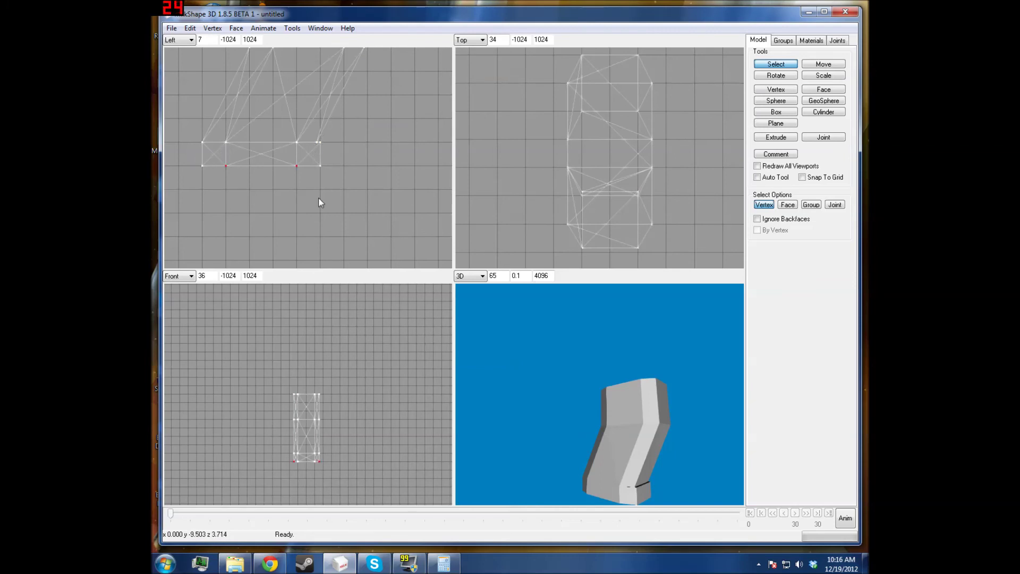
{"action": "left_click", "coordinate": [824, 64]}
{"action": "left_click_drag", "start_coordinate": [317, 151], "coordinate": [321, 151]}
{"action": "left_click", "coordinate": [785, 218]}
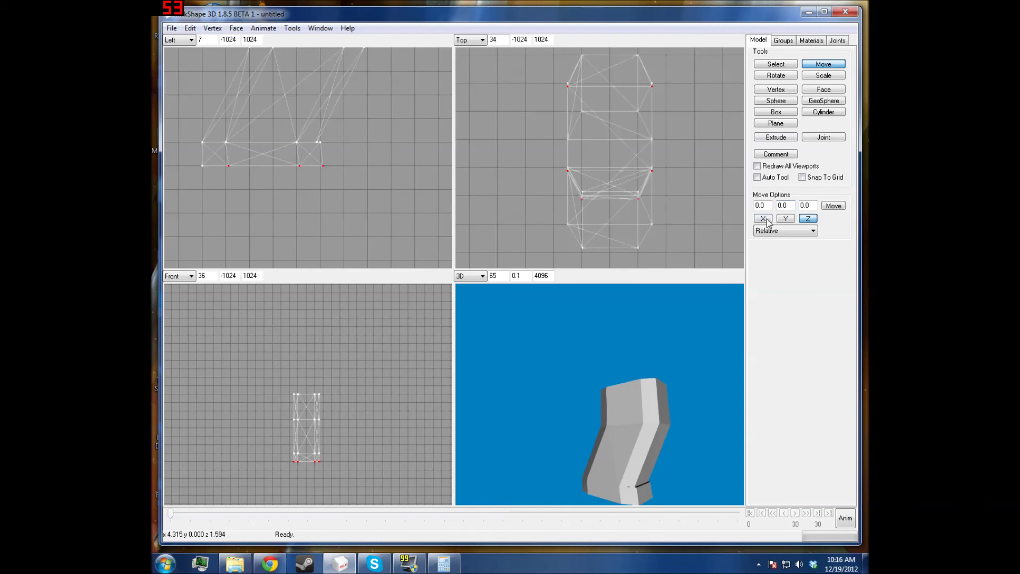
{"action": "left_click", "coordinate": [763, 218]}
{"action": "left_click_drag", "start_coordinate": [366, 199], "coordinate": [362, 206]}
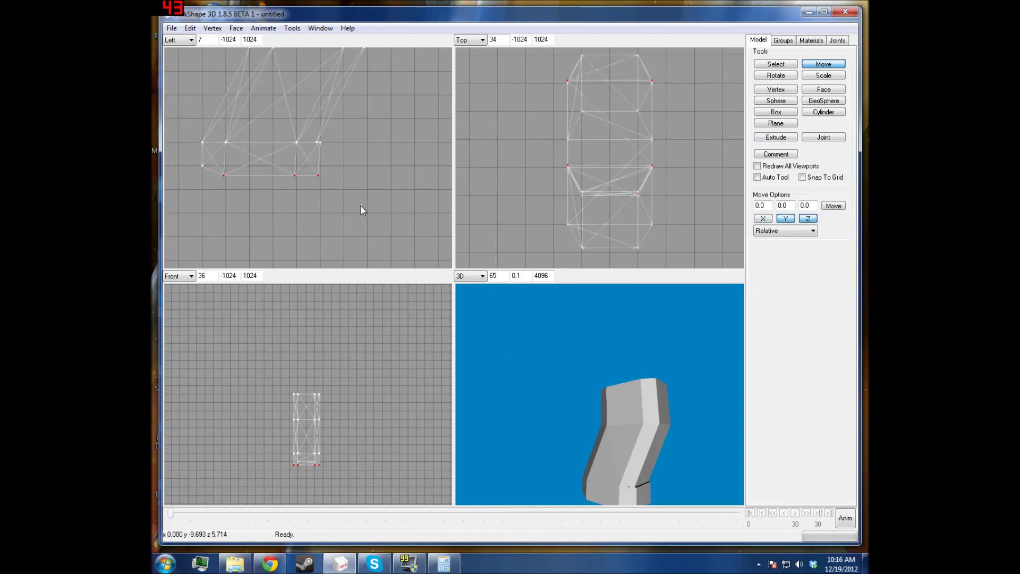
- Select the upper outer vertices of the lowest section's +Z tip and move them about half a grid square down and slightly outward
{"action": "left_click", "coordinate": [776, 64]}
{"action": "left_click", "coordinate": [333, 128]}
{"action": "left_click_drag", "start_coordinate": [321, 143], "coordinate": [365, 148]}
{"action": "left_click", "coordinate": [825, 63]}
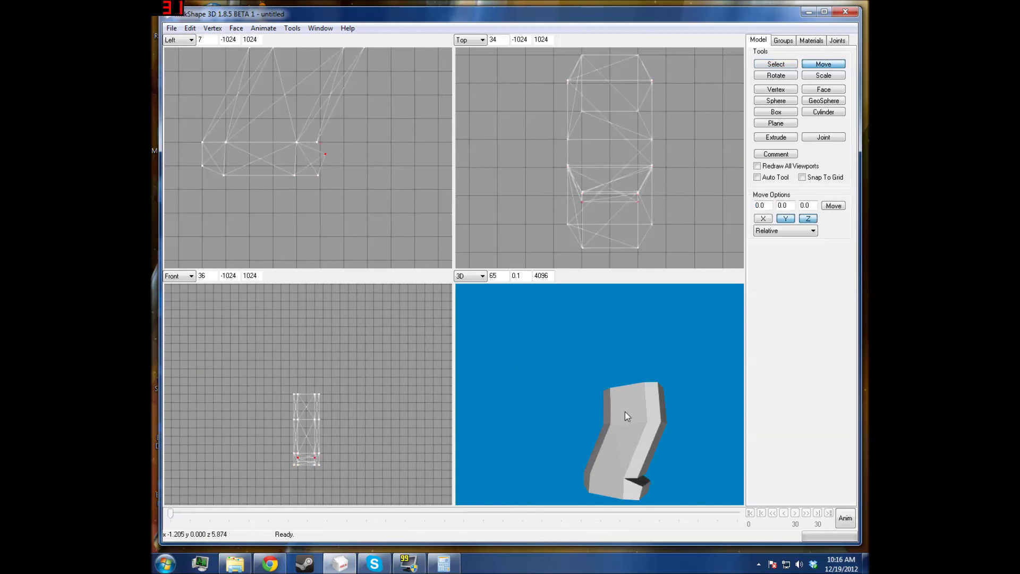
{"action": "left_click_drag", "start_coordinate": [625, 411], "coordinate": [595, 414]}
- Select the two triangles forming the sloped top of the lowest section's +Z tip and delete them
{"action": "left_click", "coordinate": [776, 64]}
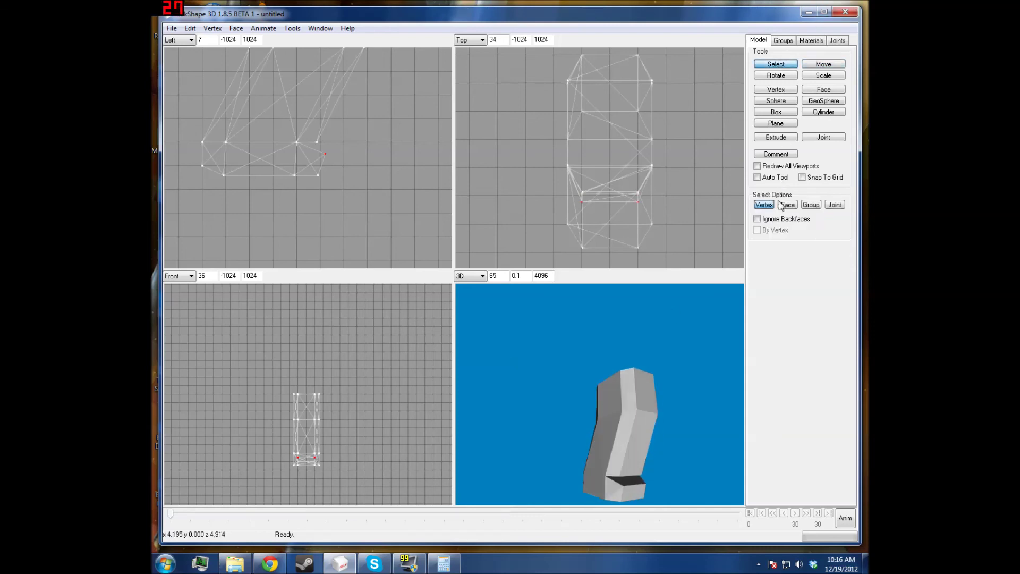
{"action": "left_click", "coordinate": [782, 206]}
{"action": "left_click", "coordinate": [319, 156]}
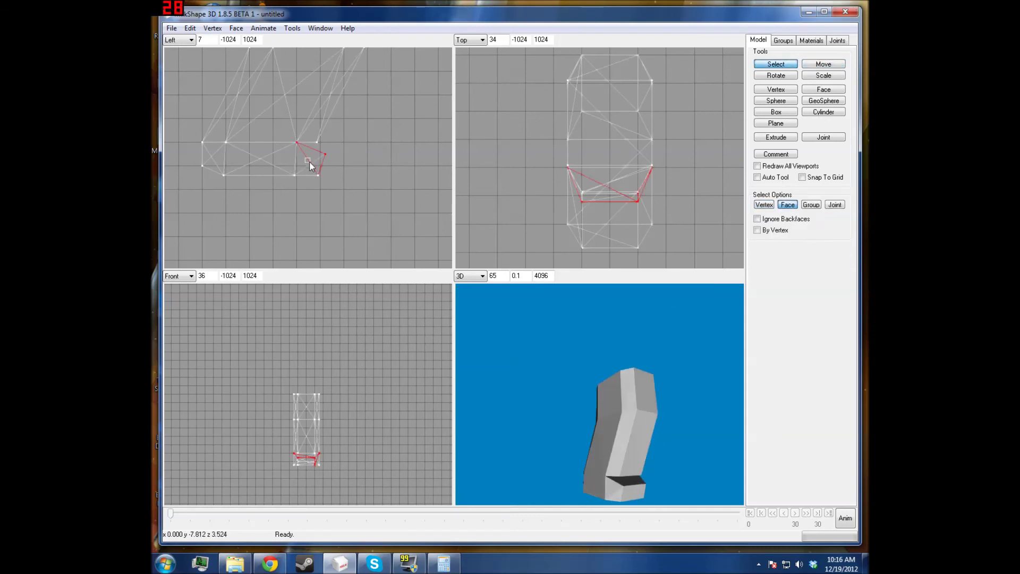
{"action": "left_click", "coordinate": [631, 192], "text": "shift"}
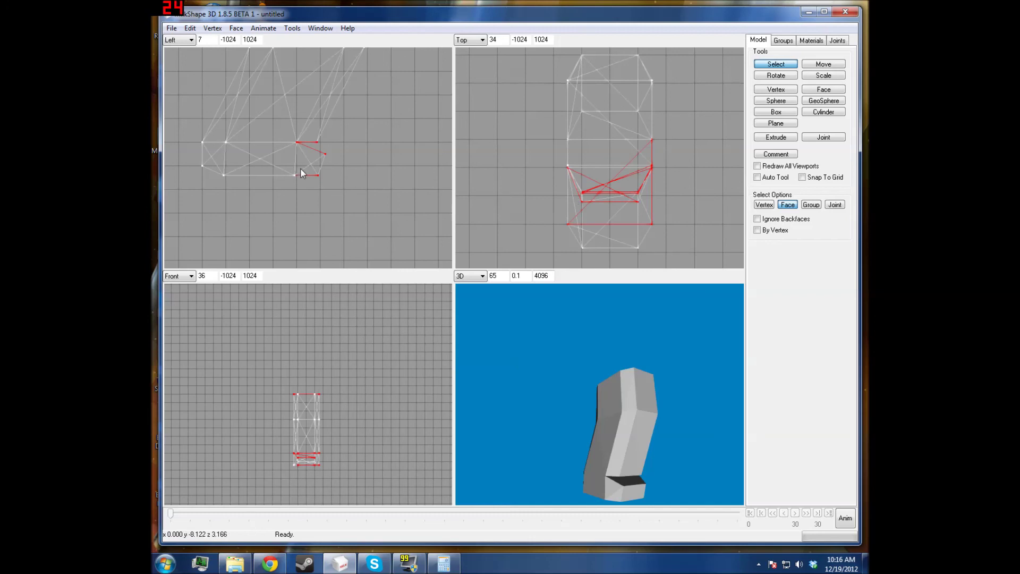
{"action": "left_click_drag", "start_coordinate": [315, 94], "coordinate": [323, 285], "text": "ctrl"}
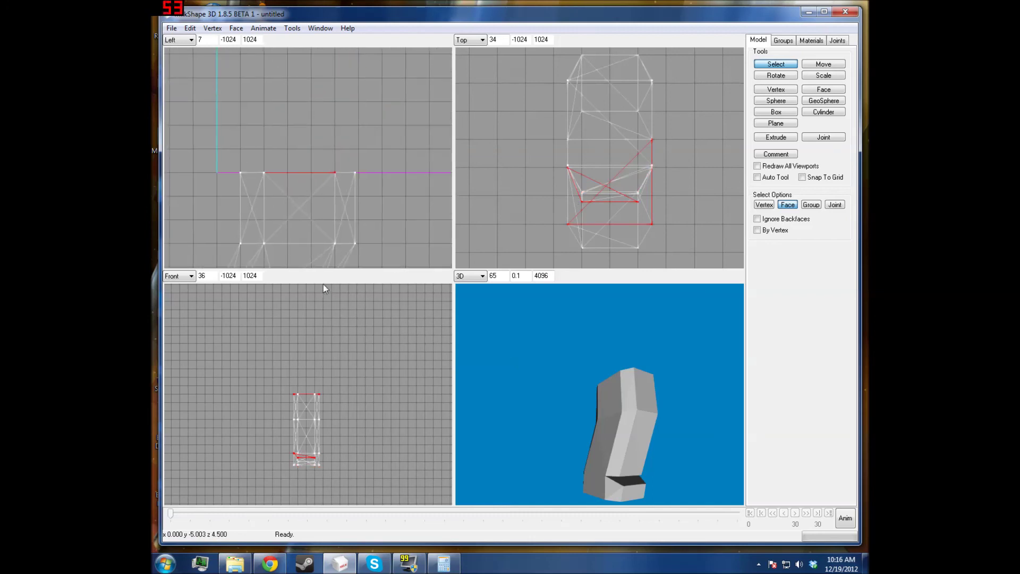
{"action": "scroll", "coordinate": [318, 169], "scroll_direction": "down", "scroll_amount": 4}
{"action": "right_click_drag", "start_coordinate": [314, 158], "coordinate": [354, 171], "text": "shift"}
{"action": "left_click_drag", "start_coordinate": [355, 171], "coordinate": [351, 132], "text": "ctrl"}
{"action": "scroll", "coordinate": [352, 132], "scroll_direction": "up", "scroll_amount": 5}
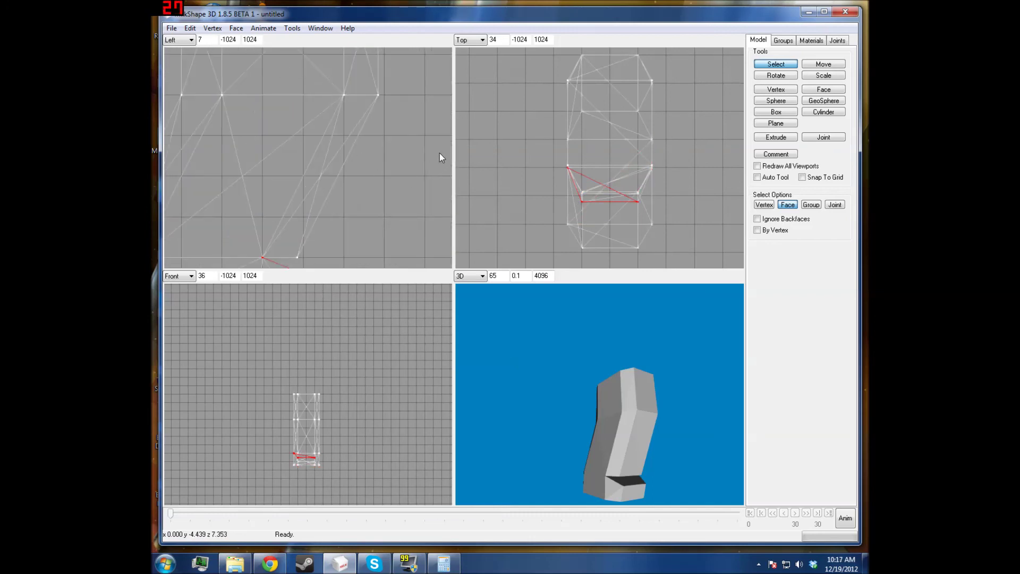
{"action": "key", "text": "Delete"}
{"action": "left_click", "coordinate": [640, 177]}
{"action": "left_click_drag", "start_coordinate": [324, 225], "coordinate": [331, 163], "text": "ctrl"}
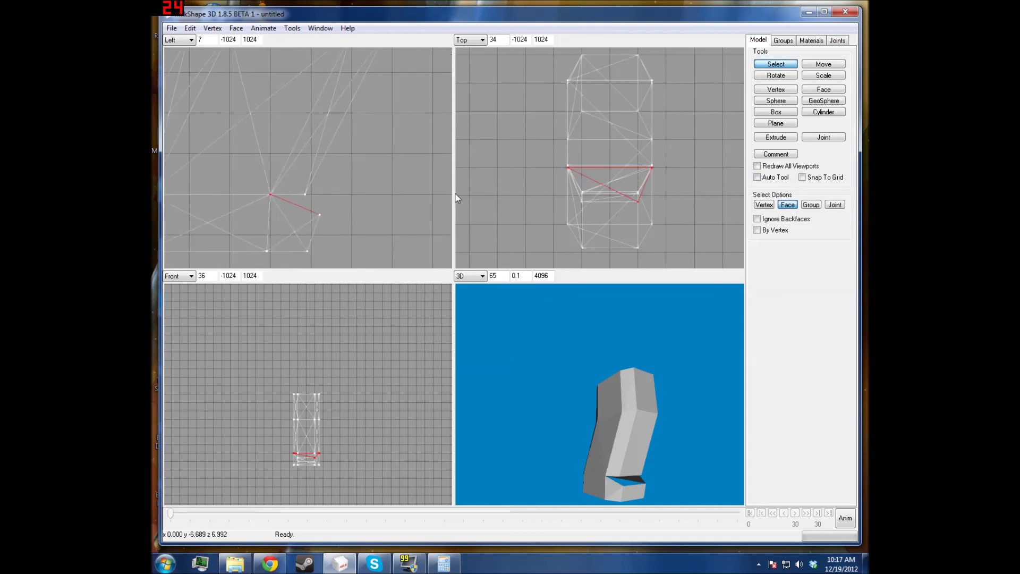
{"action": "left_click", "coordinate": [460, 198]}
- Close the triangular gap on each side of the opening with a face built from its three corner vertices
{"action": "left_click", "coordinate": [763, 205]}
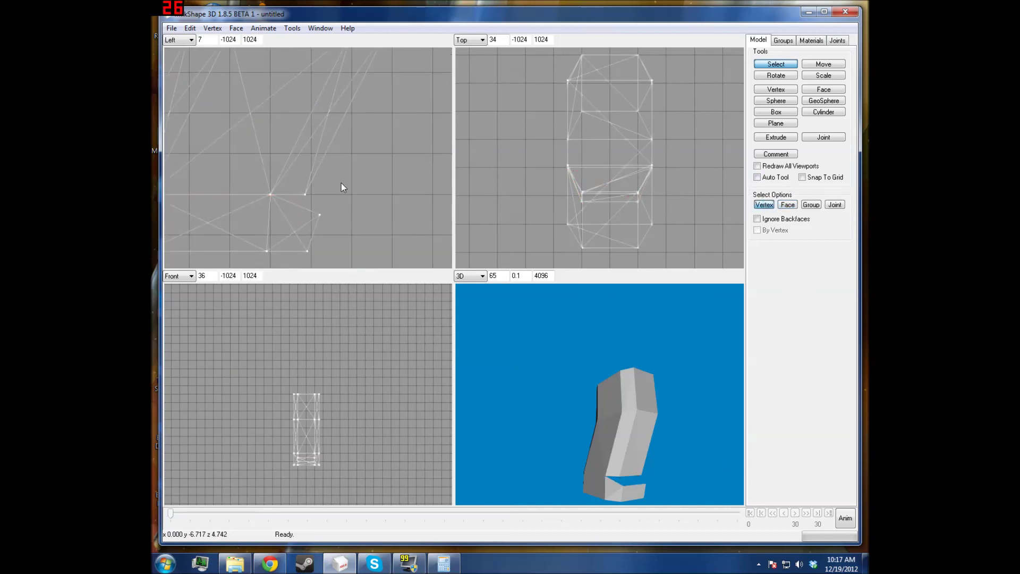
{"action": "left_click_drag", "start_coordinate": [267, 182], "coordinate": [376, 236]}
{"action": "left_click_drag", "start_coordinate": [632, 429], "coordinate": [613, 432]}
{"action": "left_click_drag", "start_coordinate": [261, 177], "coordinate": [373, 228]}
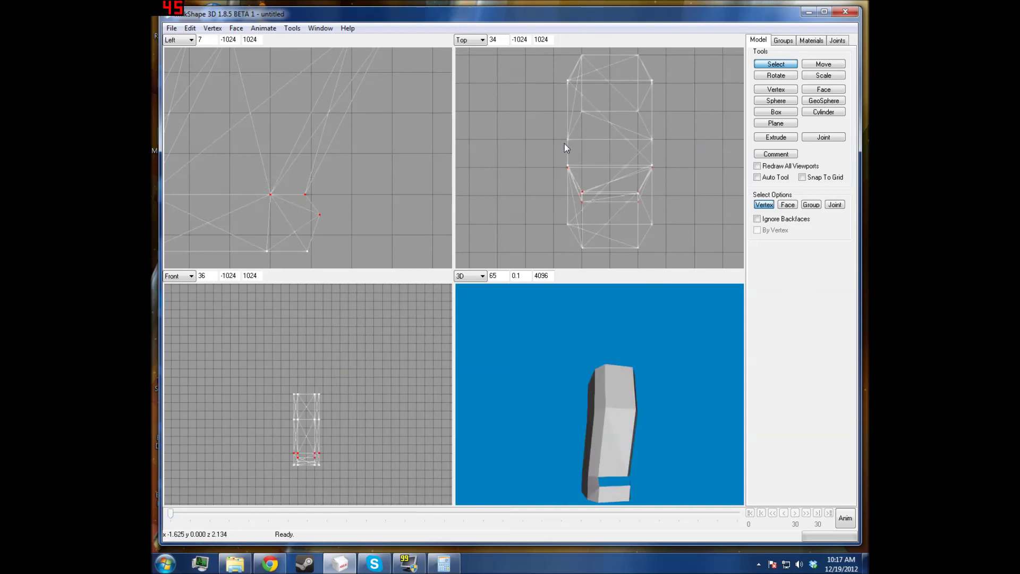
{"action": "right_click_drag", "start_coordinate": [564, 144], "coordinate": [597, 223], "text": "shift"}
{"action": "left_click_drag", "start_coordinate": [621, 362], "coordinate": [574, 363]}
{"action": "left_click", "coordinate": [292, 146]}
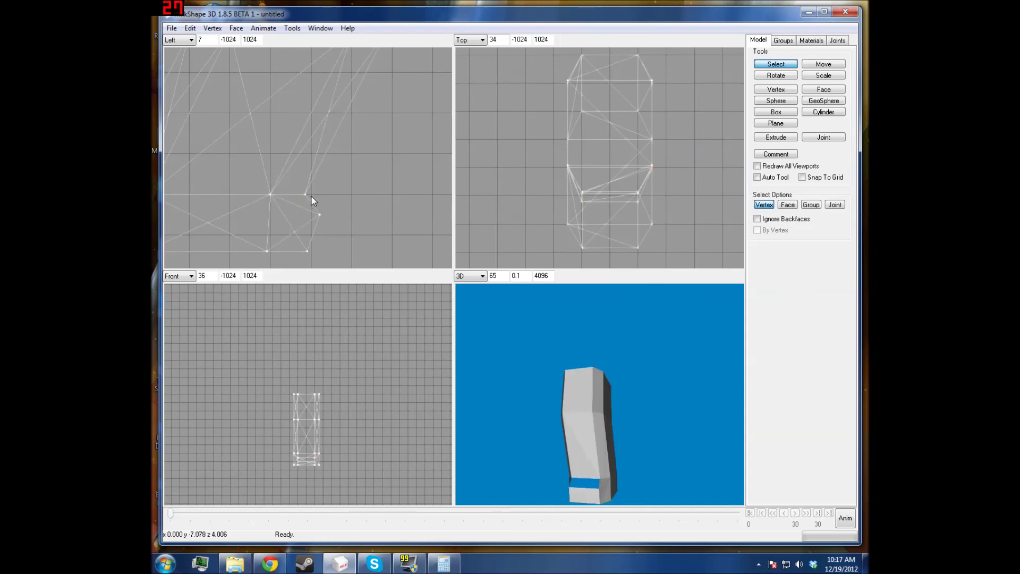
- Close the remaining +Z-facing gap between the slanted section and the tip with triangles built from its four corner vertices
{"action": "left_click_drag", "start_coordinate": [296, 178], "coordinate": [355, 235]}
{"action": "key", "text": "ctrl+shift+f"}
{"action": "left_click", "coordinate": [286, 171]}
{"action": "left_click_drag", "start_coordinate": [299, 174], "coordinate": [373, 234]}
{"action": "right_click_drag", "start_coordinate": [575, 174], "coordinate": [589, 189], "text": "shift"}
{"action": "left_click_drag", "start_coordinate": [619, 324], "coordinate": [612, 354]}
- Select the two lower outer vertices of the lowest section's +Z tip and prepare to move them in Y and Z
{"action": "left_click_drag", "start_coordinate": [234, 153], "coordinate": [311, 106], "text": "ctrl"}
{"action": "scroll", "coordinate": [370, 165], "scroll_direction": "down", "scroll_amount": 1}
{"action": "left_click", "coordinate": [820, 64]}
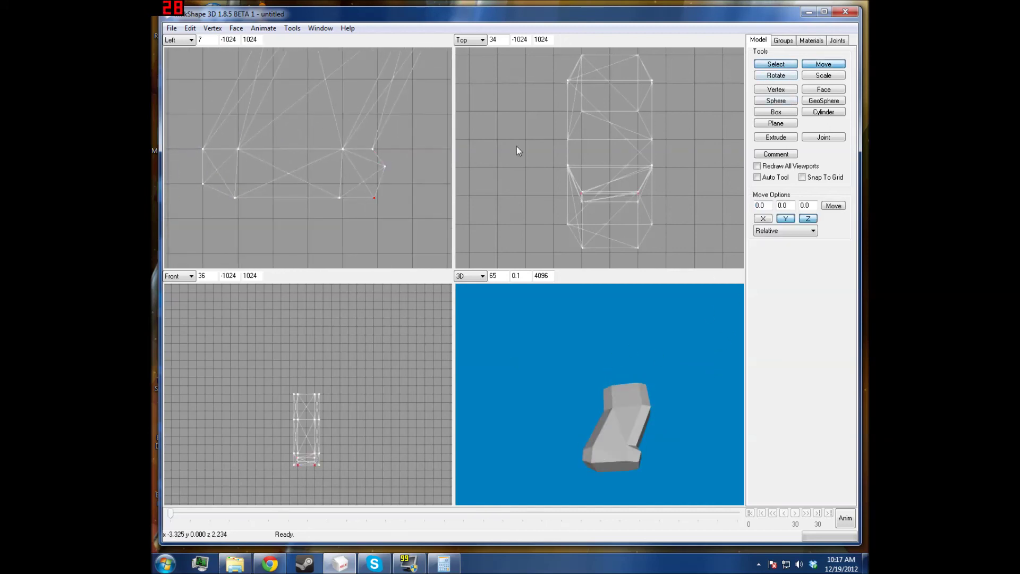